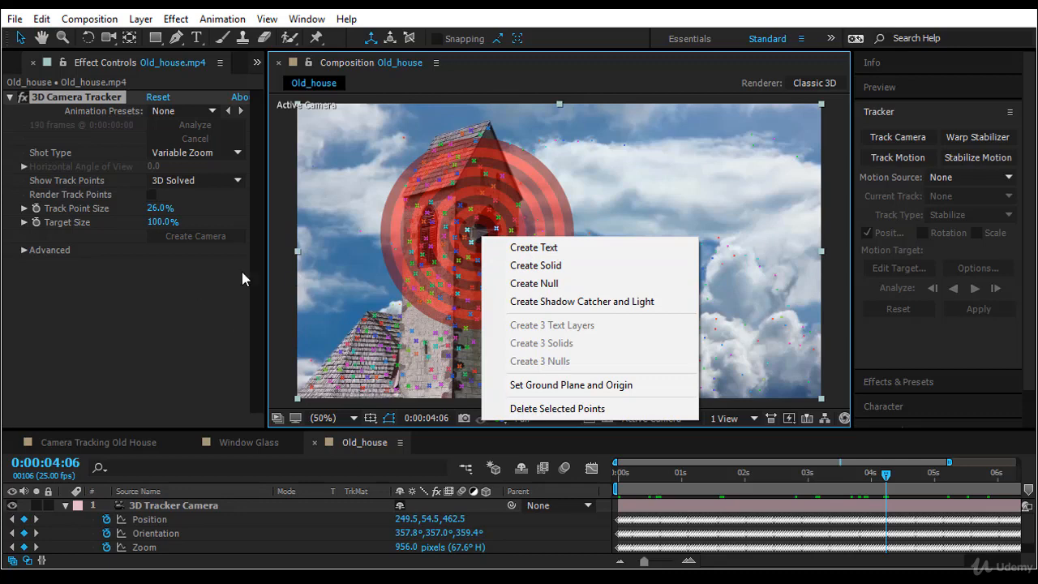
- Set the 3D Camera Tracker's Target Size to 57%
click(343, 298)
scroll(655, 270, up, 4)
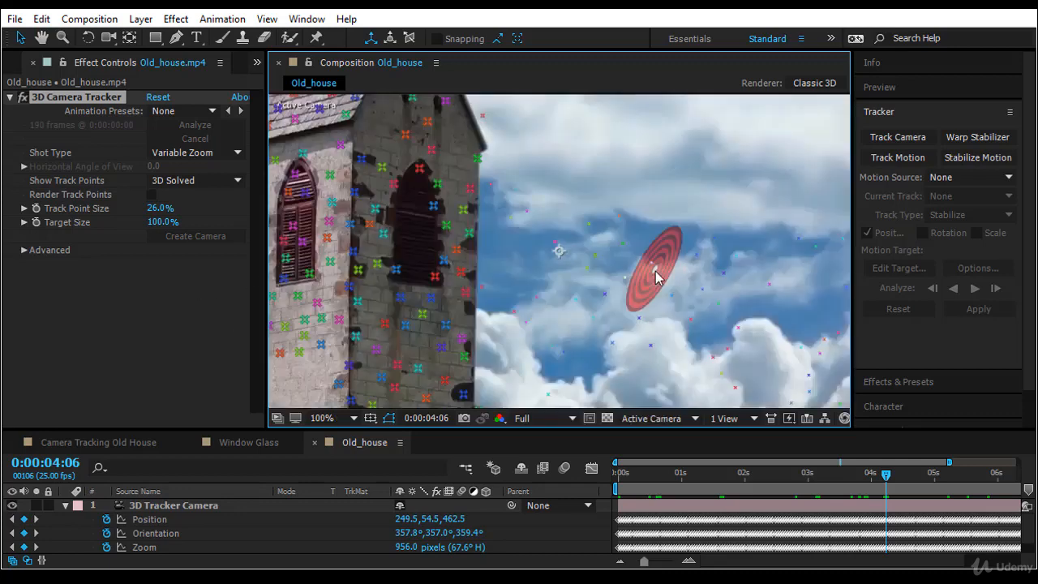
scroll(599, 268, down, 2)
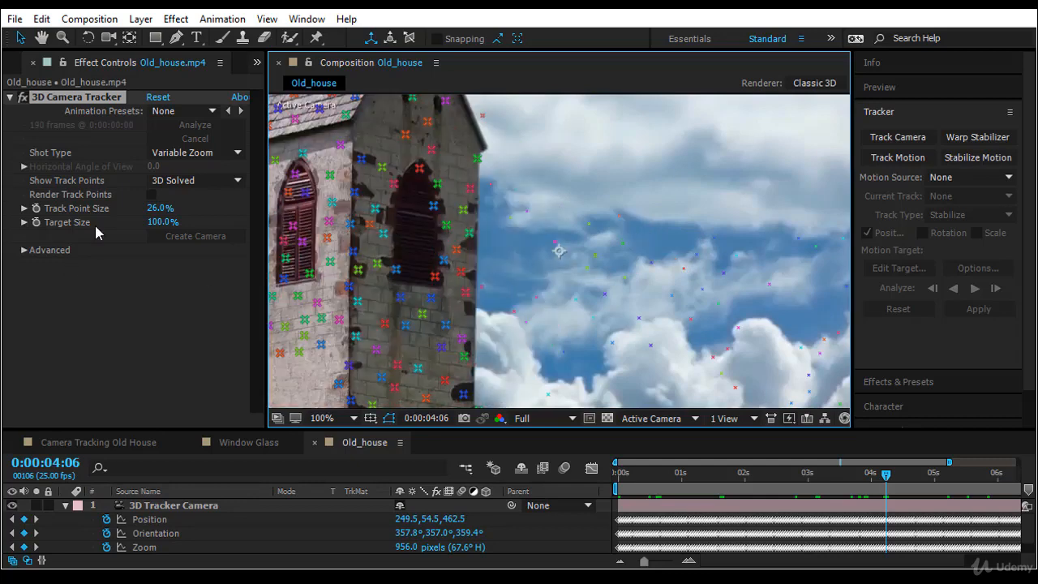
drag(151, 228, 211, 224)
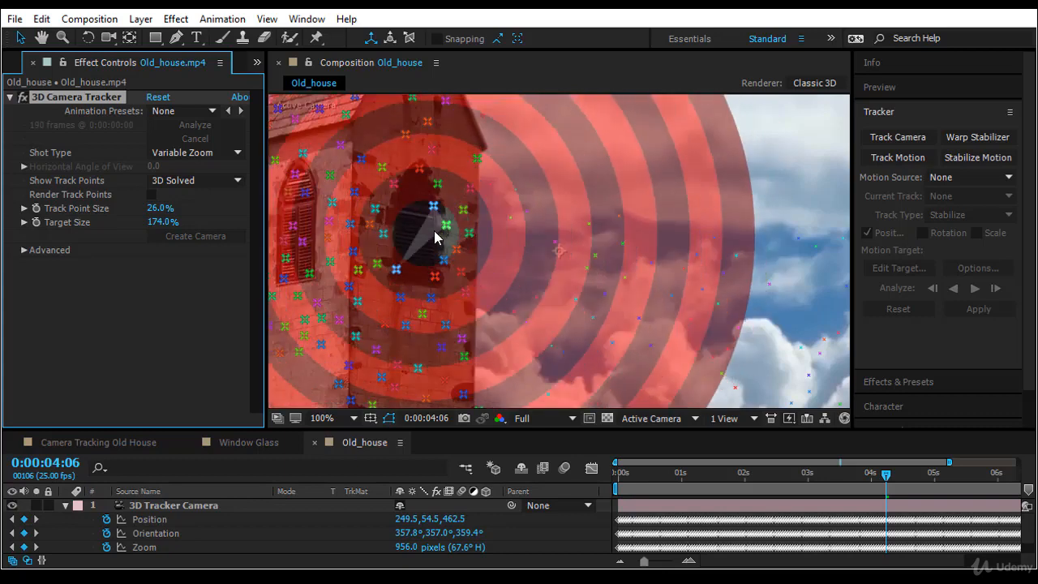
drag(167, 222, 87, 229)
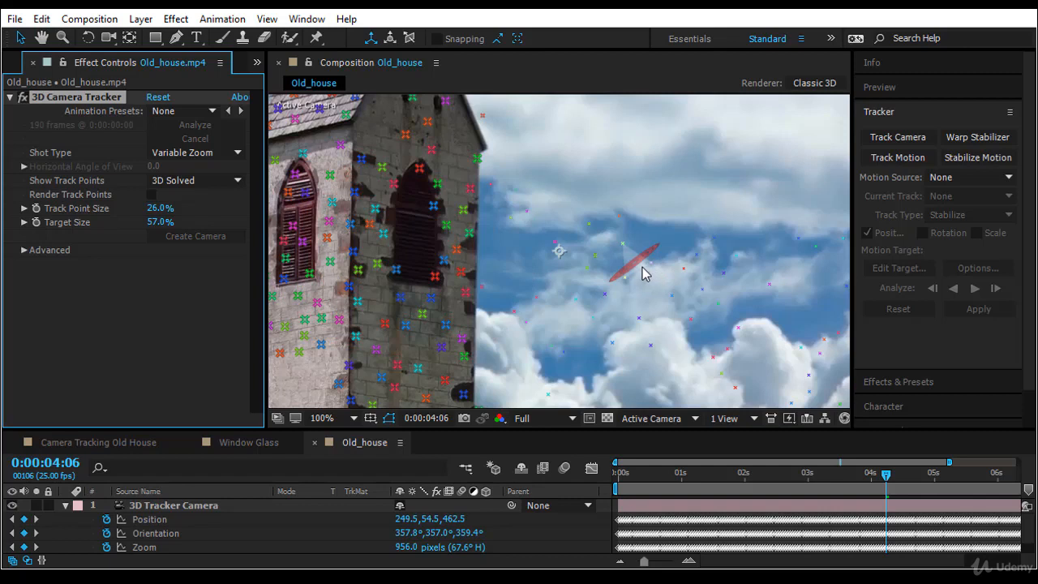
- Create a solid from three track points in the sky beside the tower at 0:00:04:06
click(65, 504)
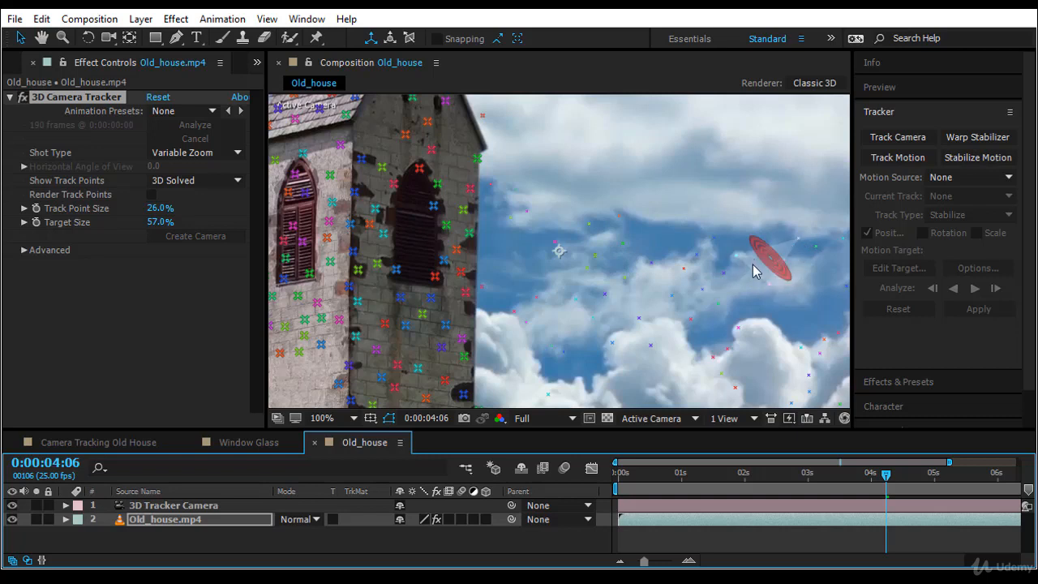
key(period)
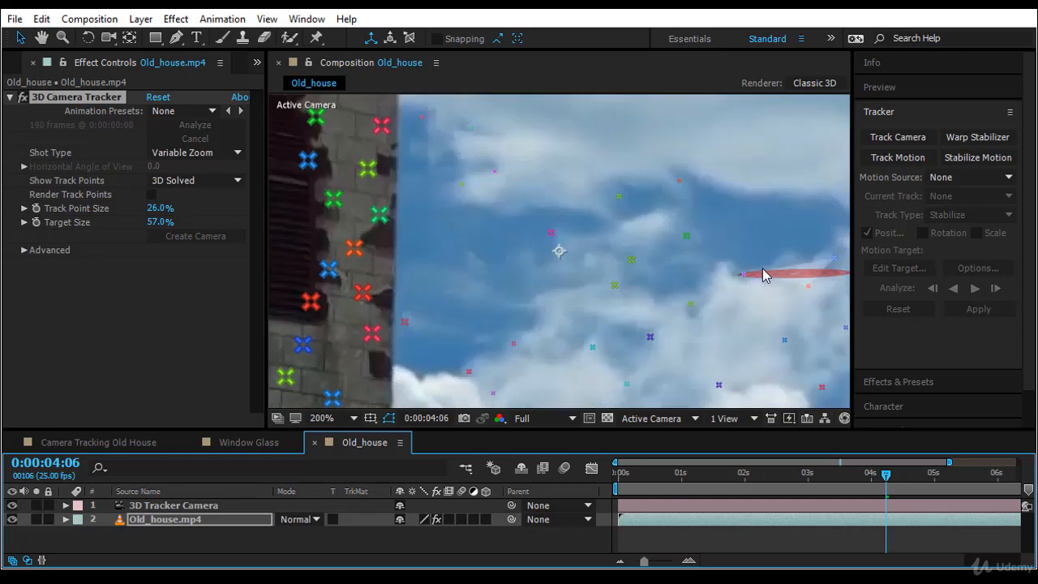
drag(767, 271, 575, 269)
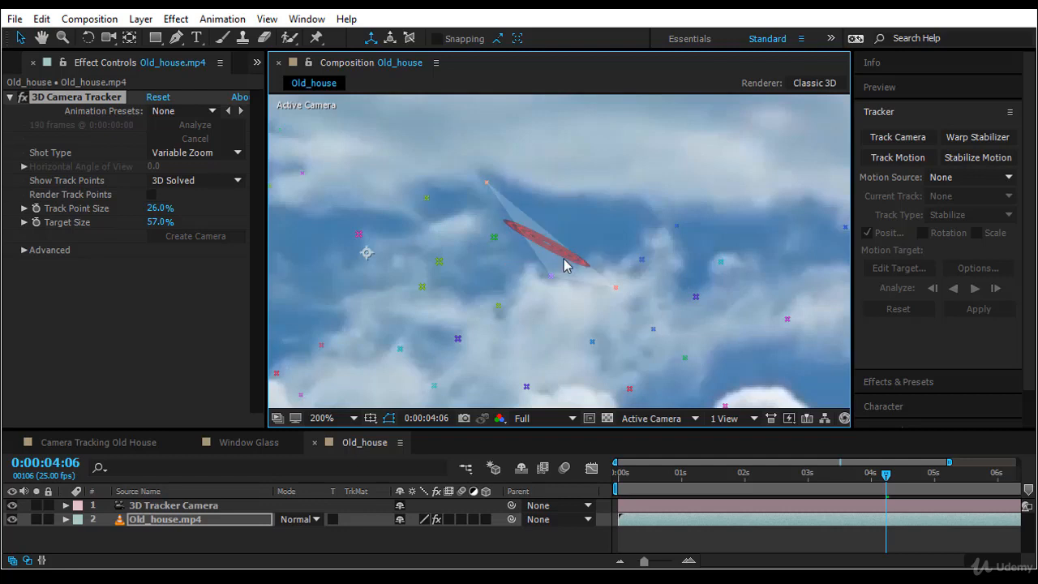
right_click(565, 265)
click(614, 288)
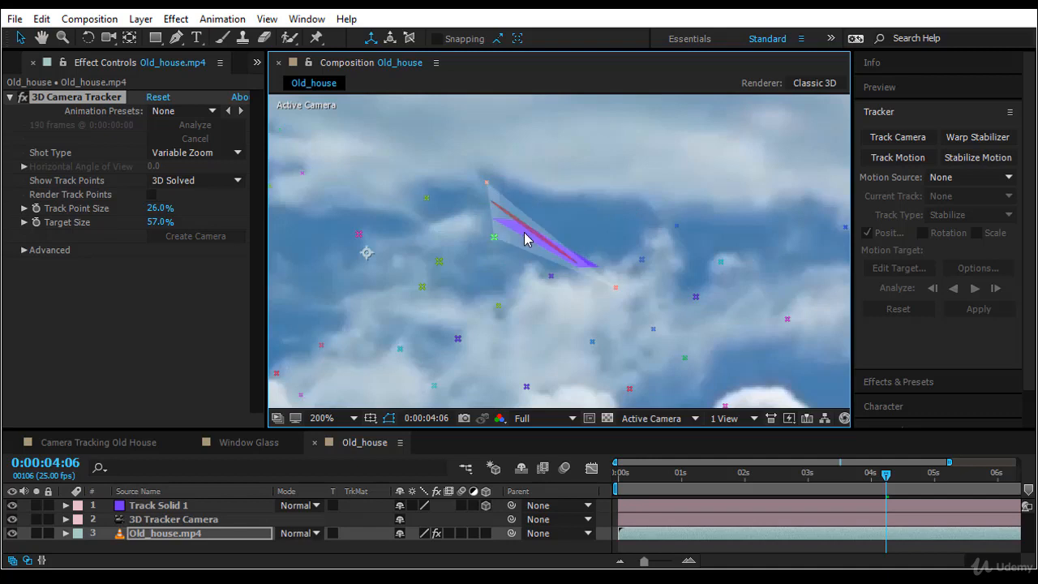
- Fit the composition in the viewer and review the sky solid's tracking from the first frame to 0:00:06:04
click(213, 506)
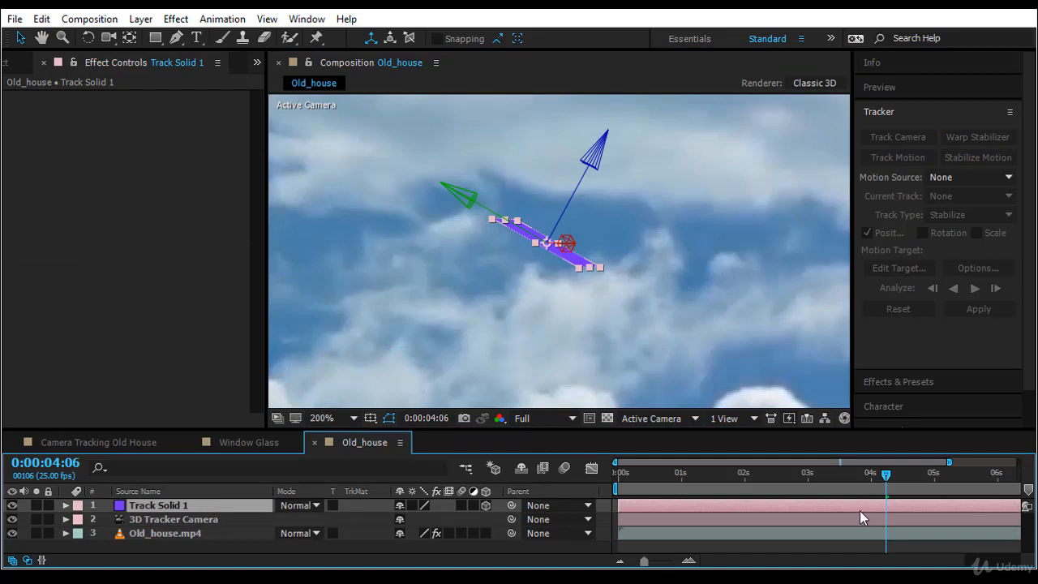
drag(890, 484, 576, 513)
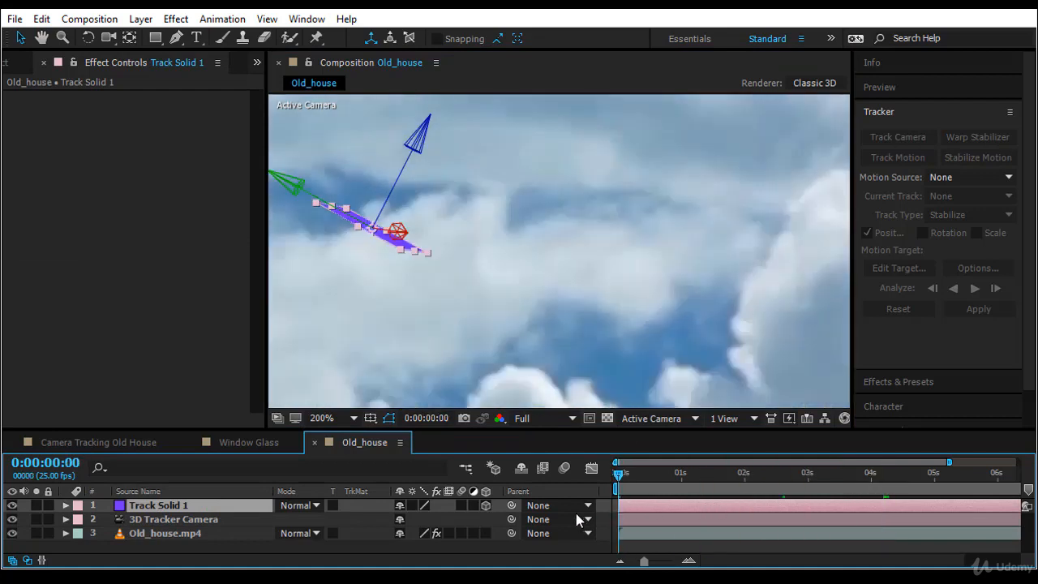
click(317, 418)
click(365, 141)
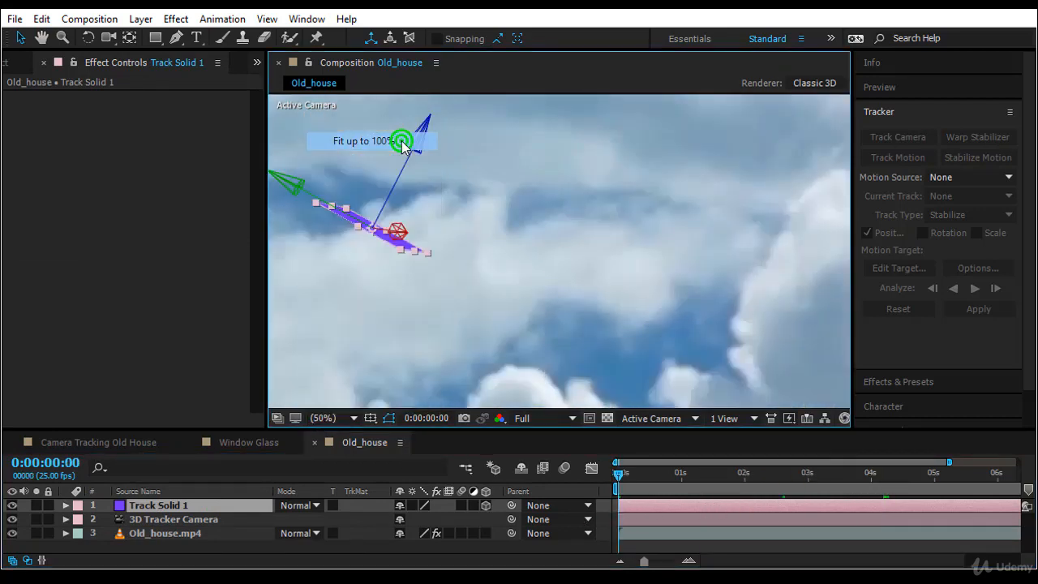
click(199, 268)
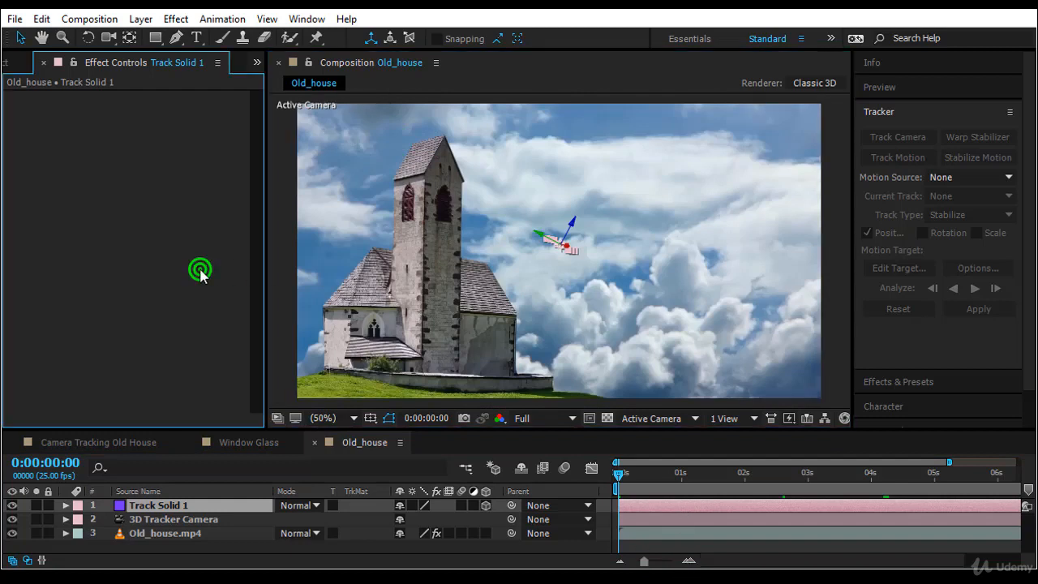
click(531, 558)
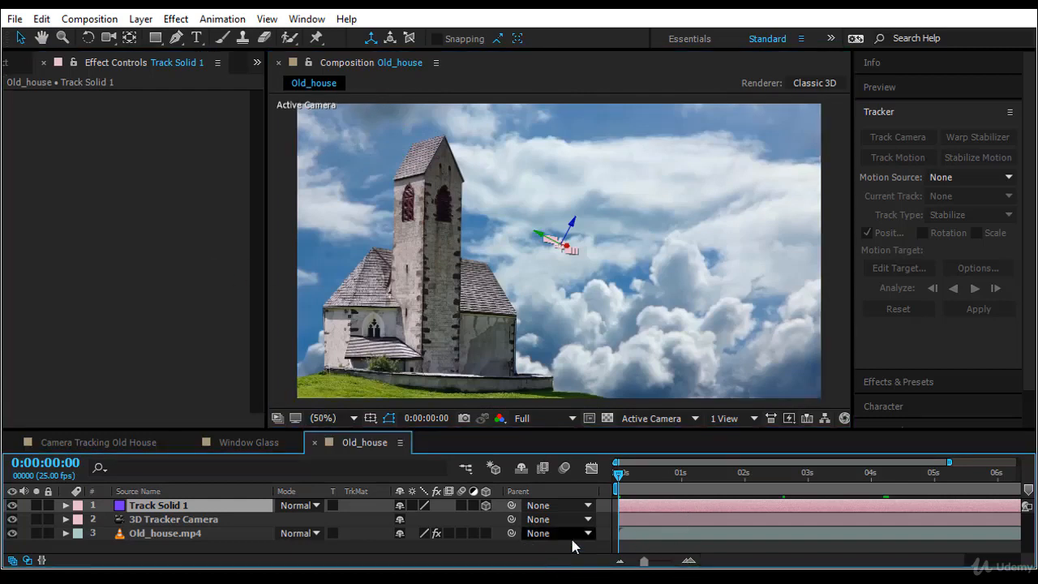
click(573, 545)
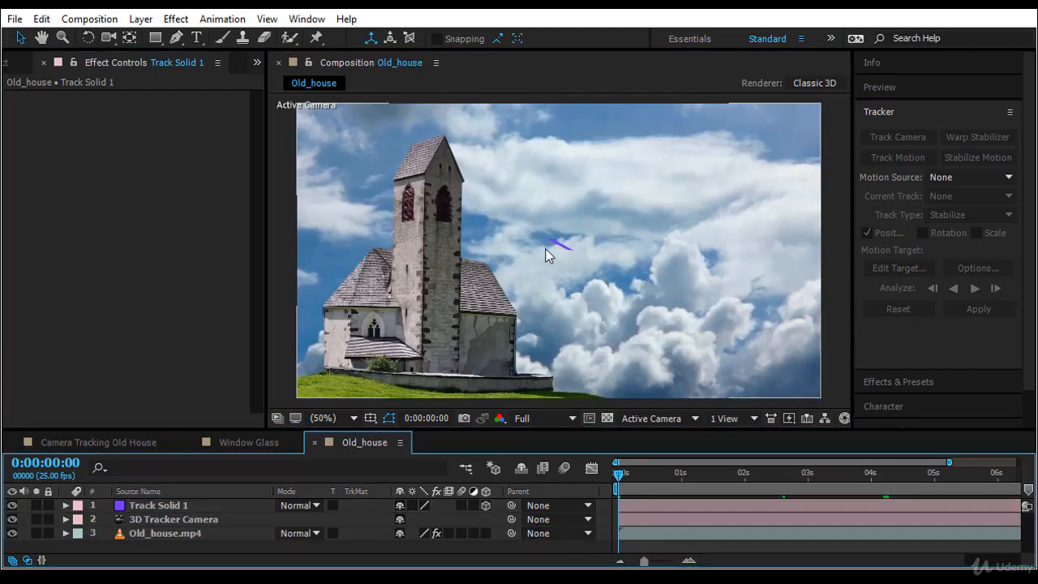
click(617, 478)
key(space)
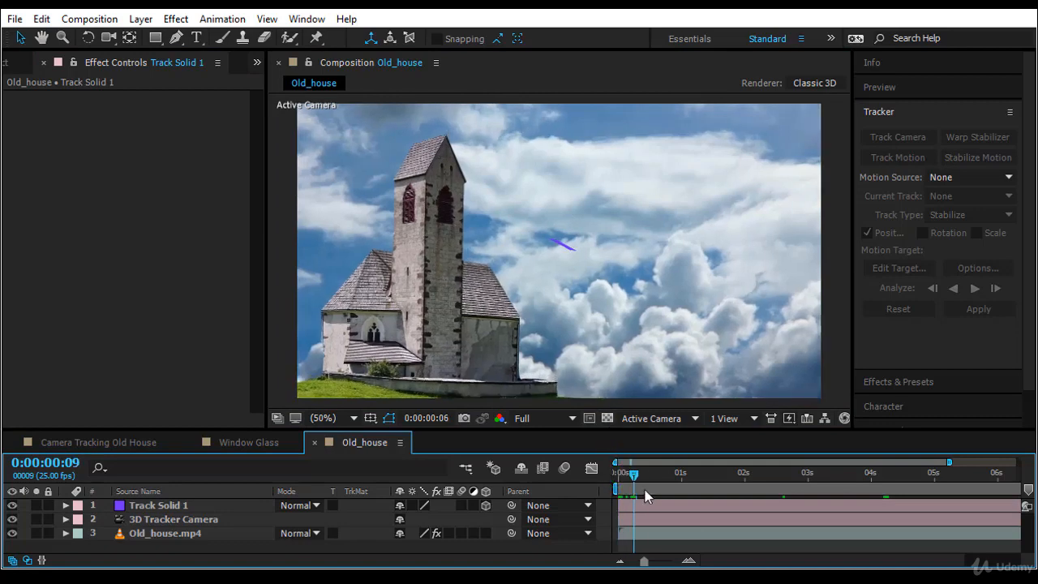
drag(646, 496, 1005, 551)
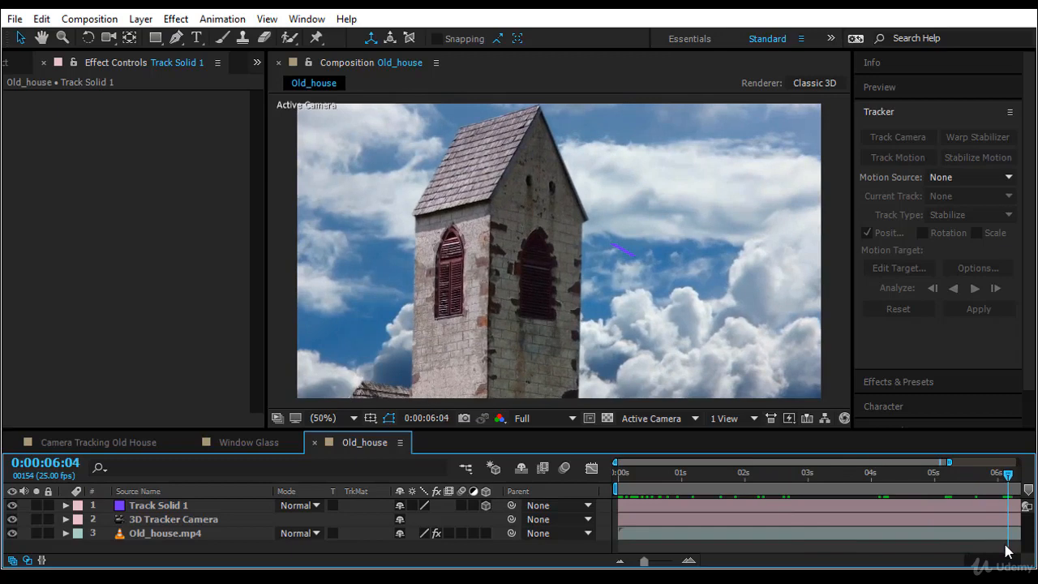
- Change the colour of the Track Solid 1 layer to black and deselect it
click(624, 248)
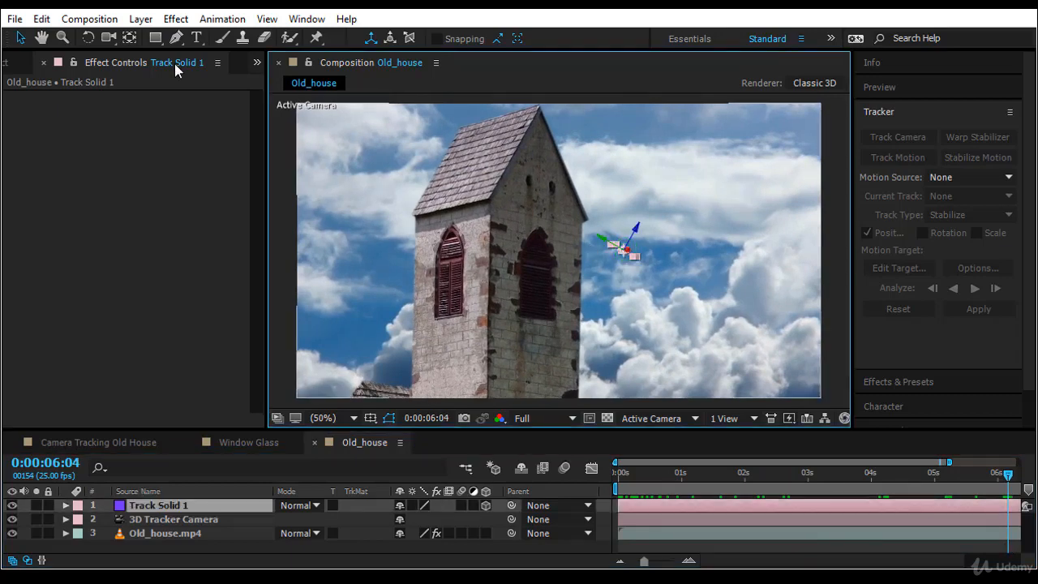
click(142, 21)
click(189, 21)
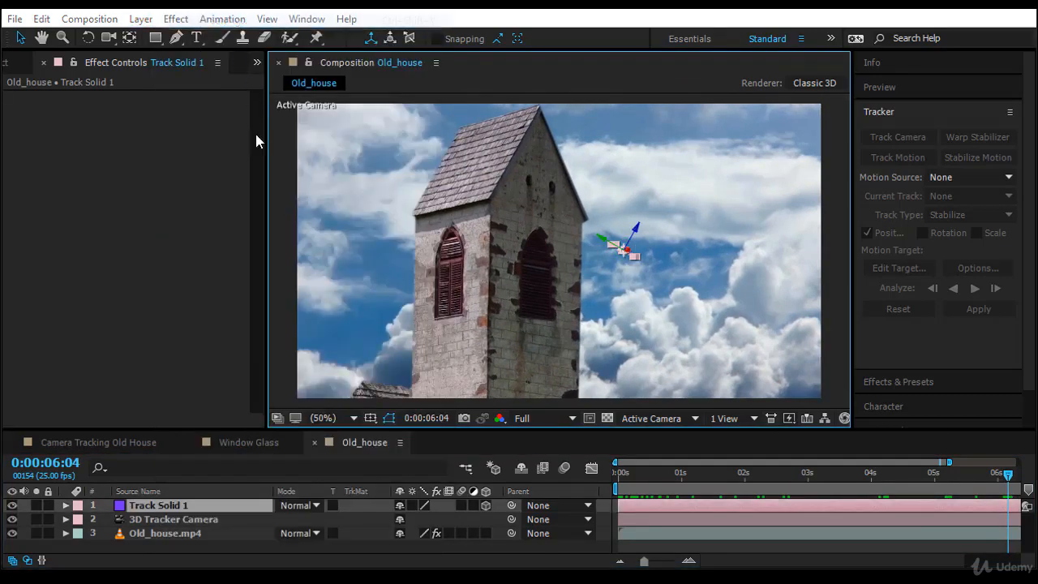
click(168, 265)
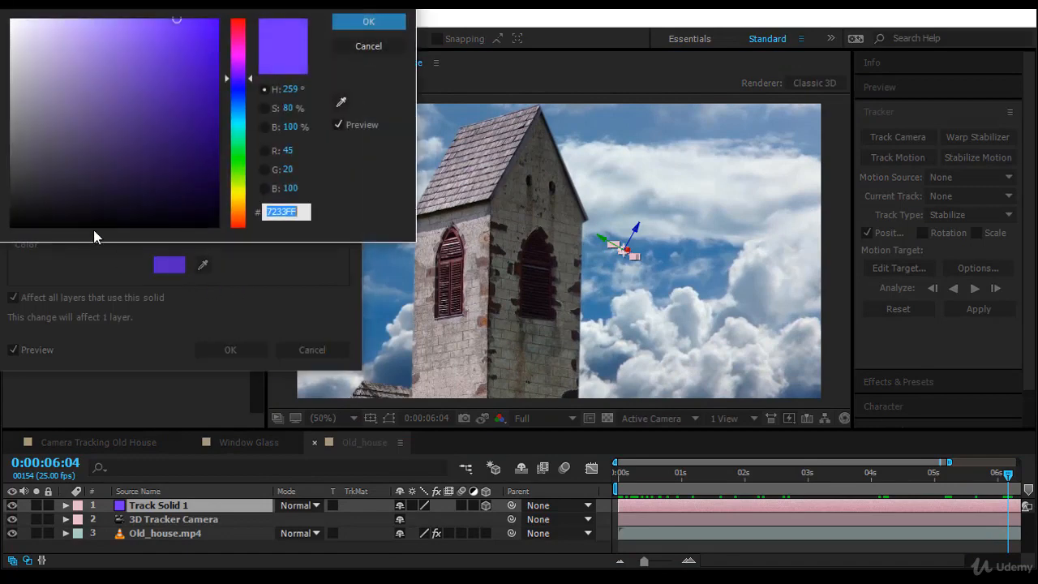
click(37, 212)
click(369, 22)
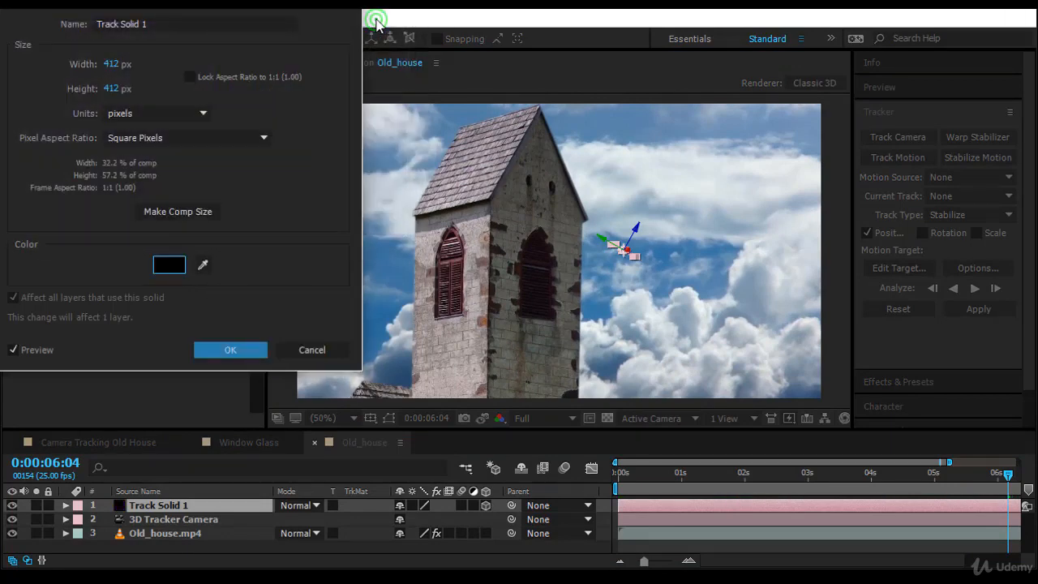
click(232, 347)
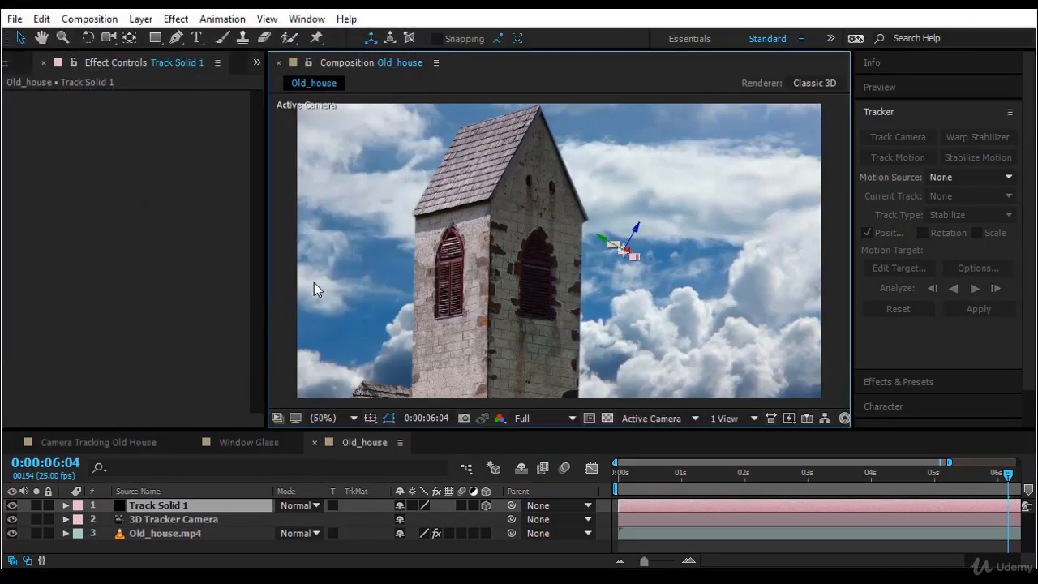
key(ctrl+shift+a)
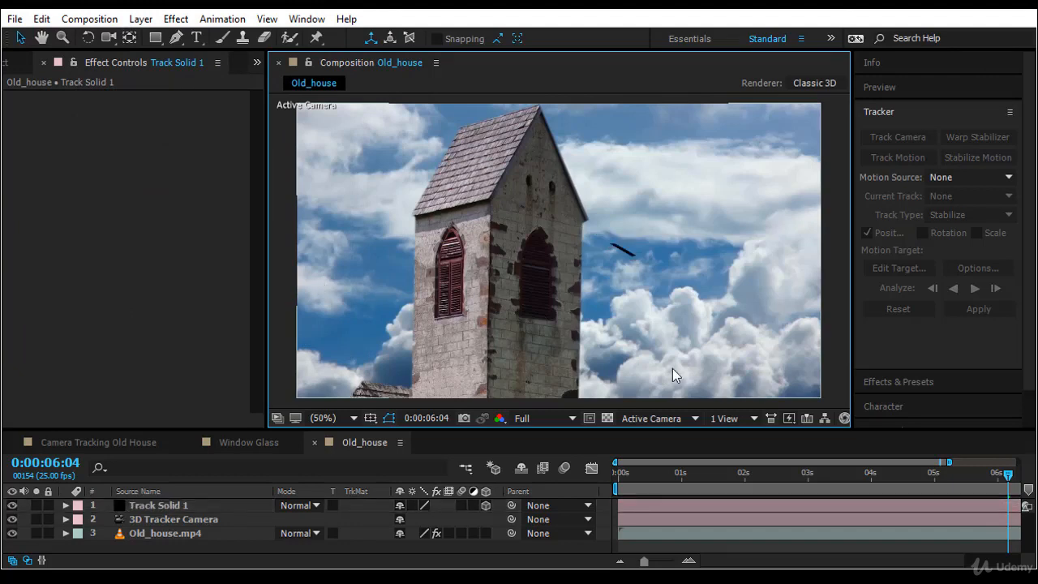
- Play the composition from the first frame and check the black solid's position against the tower at 0:00:07:14
drag(1008, 474, 850, 539)
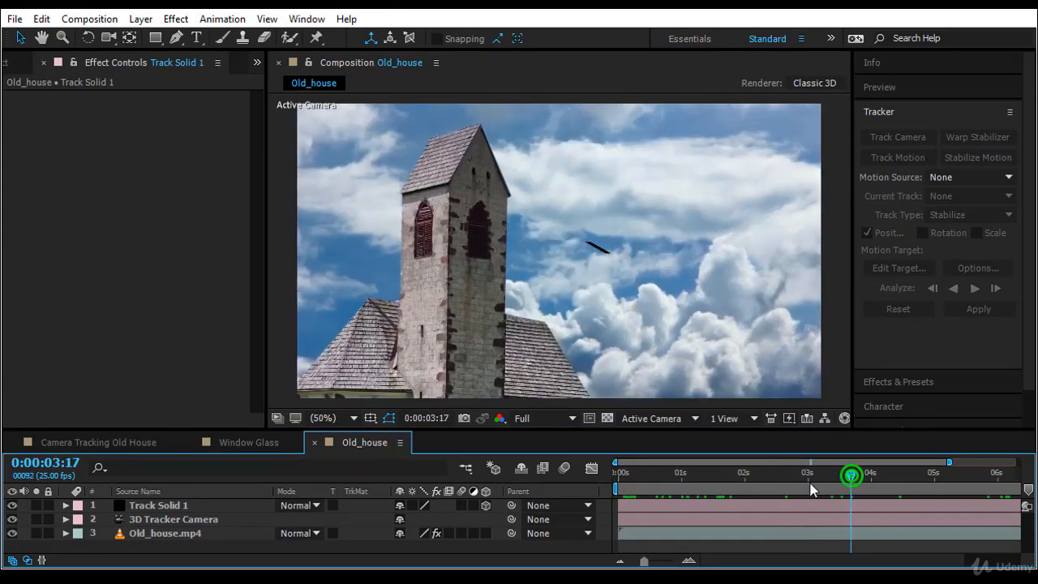
key(Home)
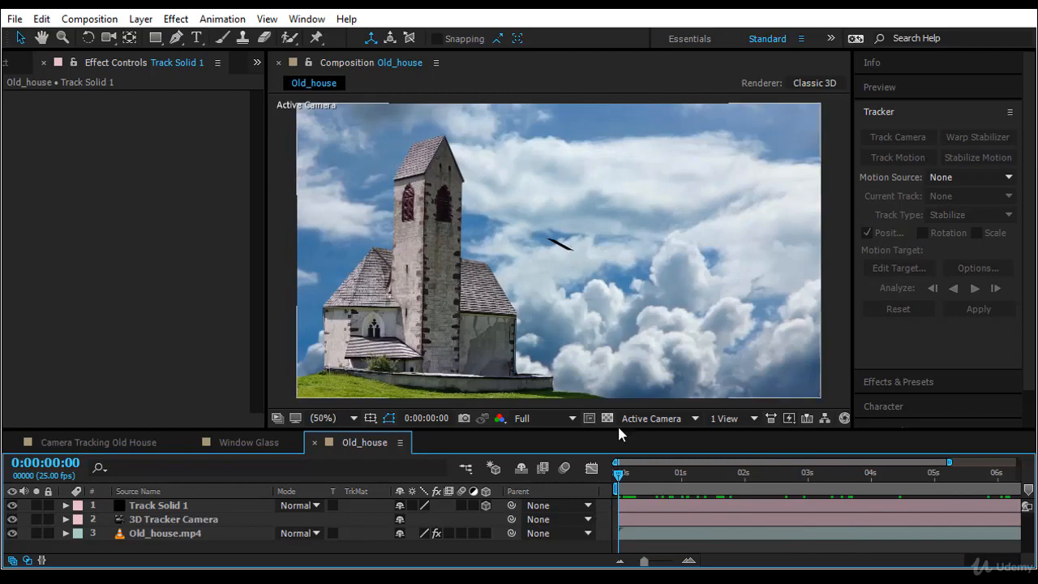
key(space)
key(space)
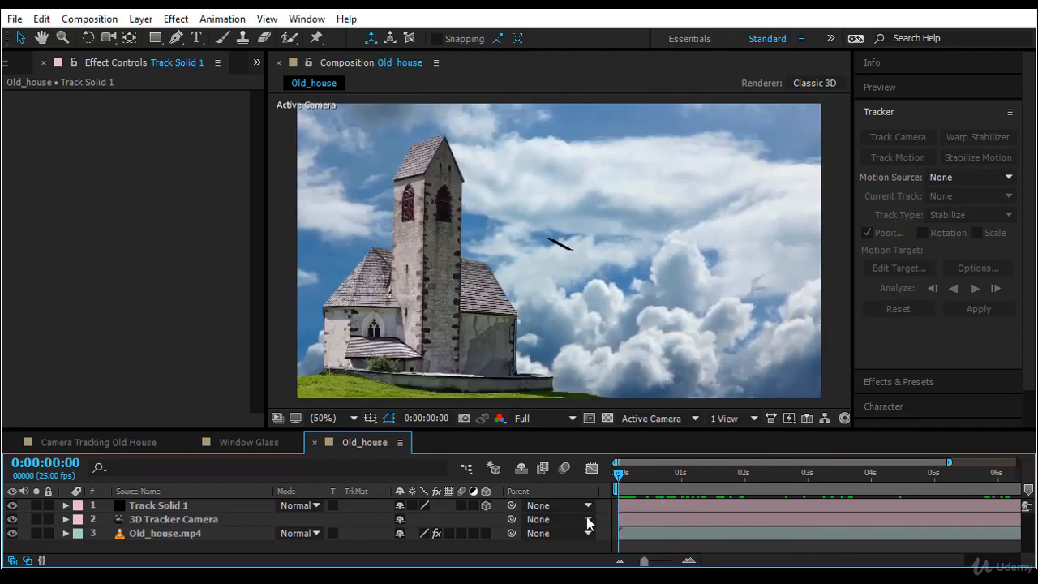
key(space)
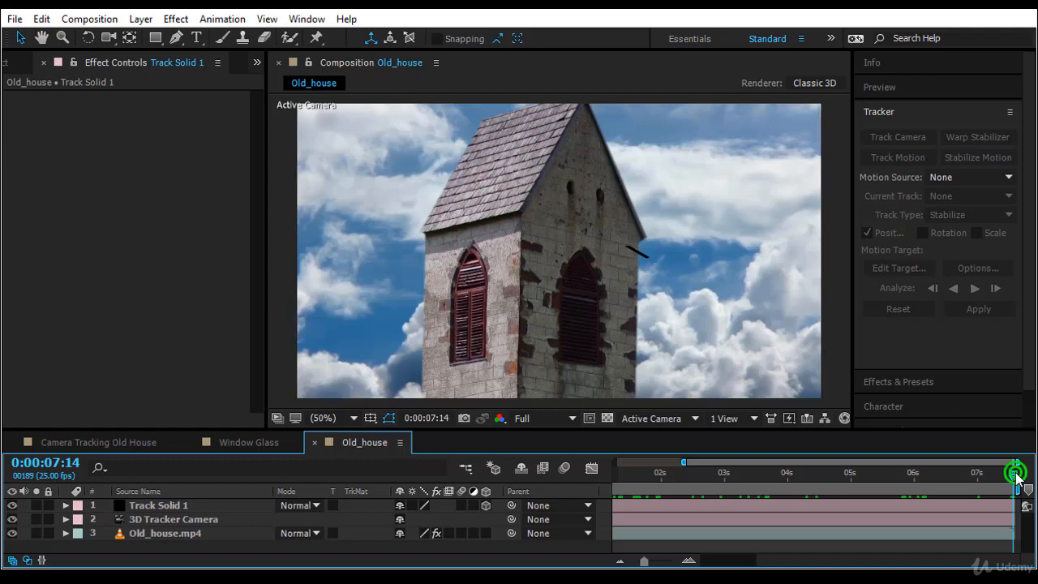
mouse_move(1013, 475)
mouse_down()
mouse_move(924, 504)
mouse_move(922, 474)
mouse_move(1013, 476)
mouse_up()
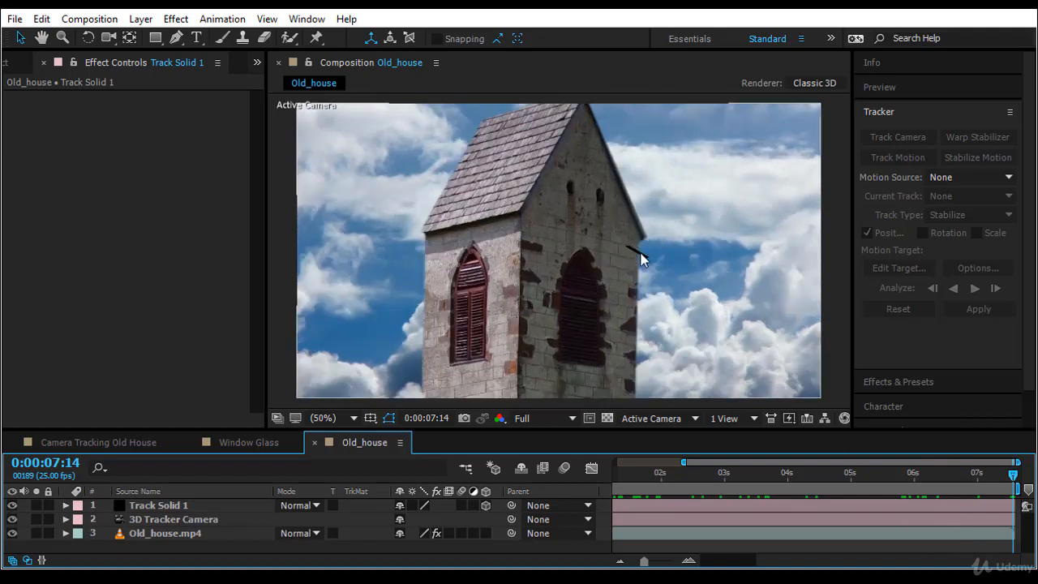
- Delete the black Track Solid 1 layer
click(637, 251)
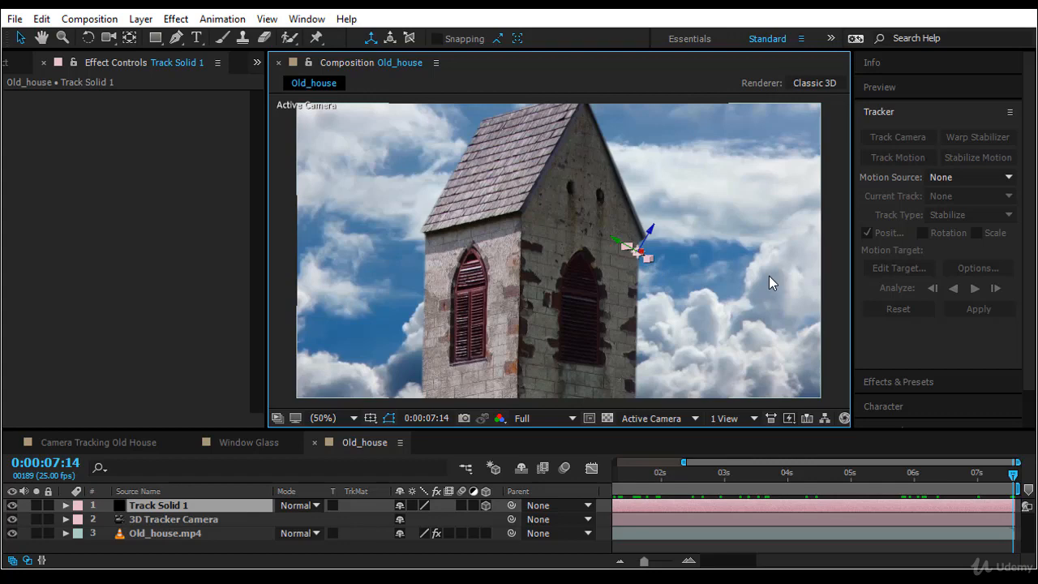
key(Delete)
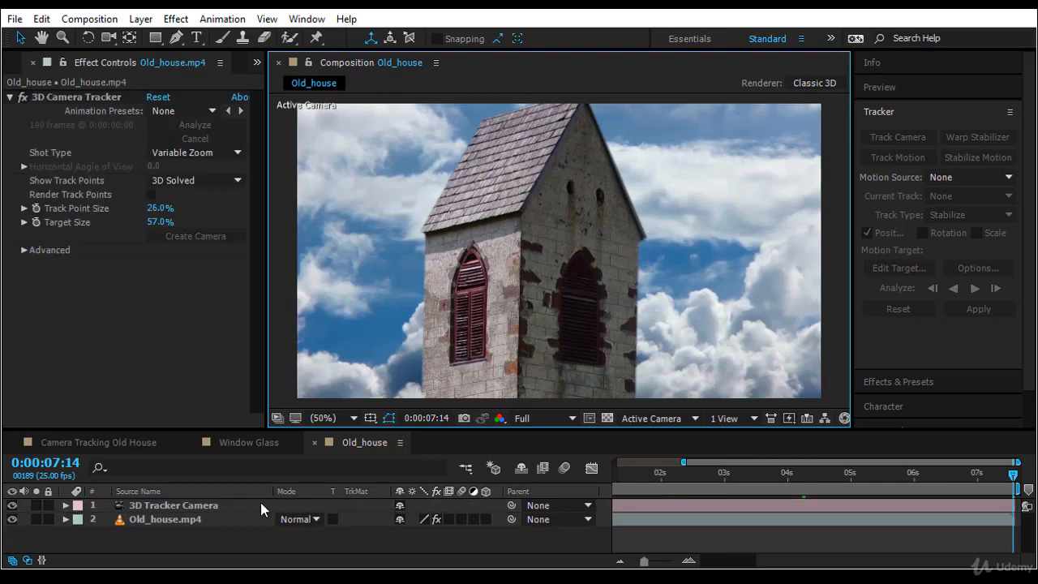
- Show the track points of Old_house.mp4 and set the 3D Camera Tracker's Target Size to 35%
click(223, 519)
click(85, 97)
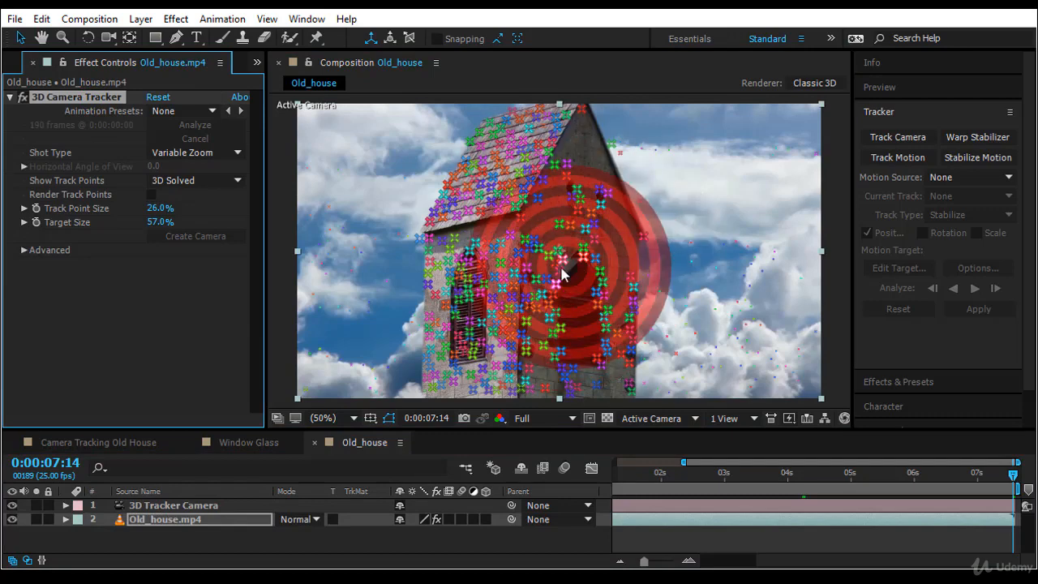
drag(162, 224, 145, 222)
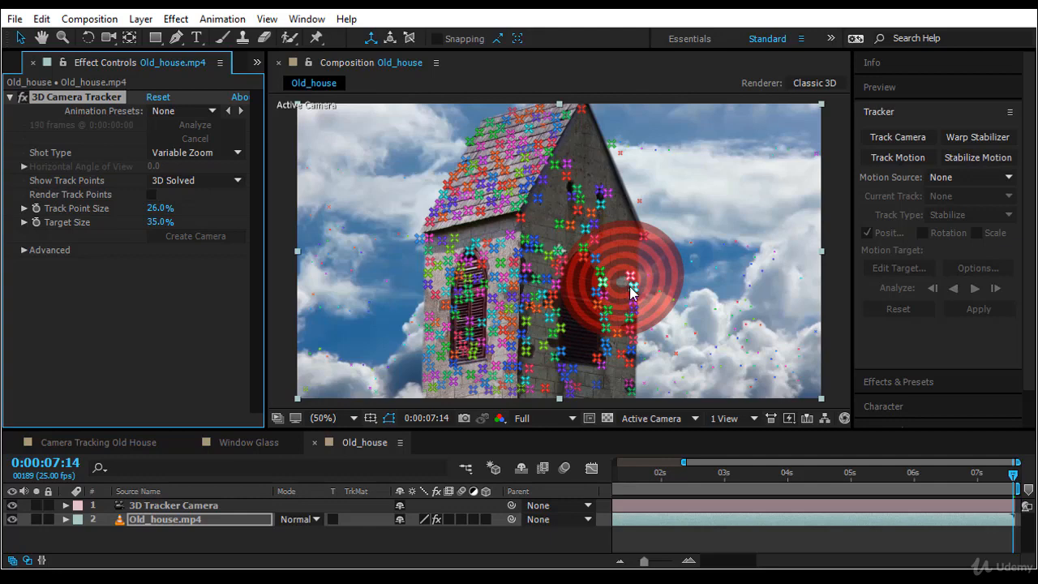
- Create a solid from the track points around the window on the tower's shaded wall at 0:00:05:23
drag(1014, 485, 758, 486)
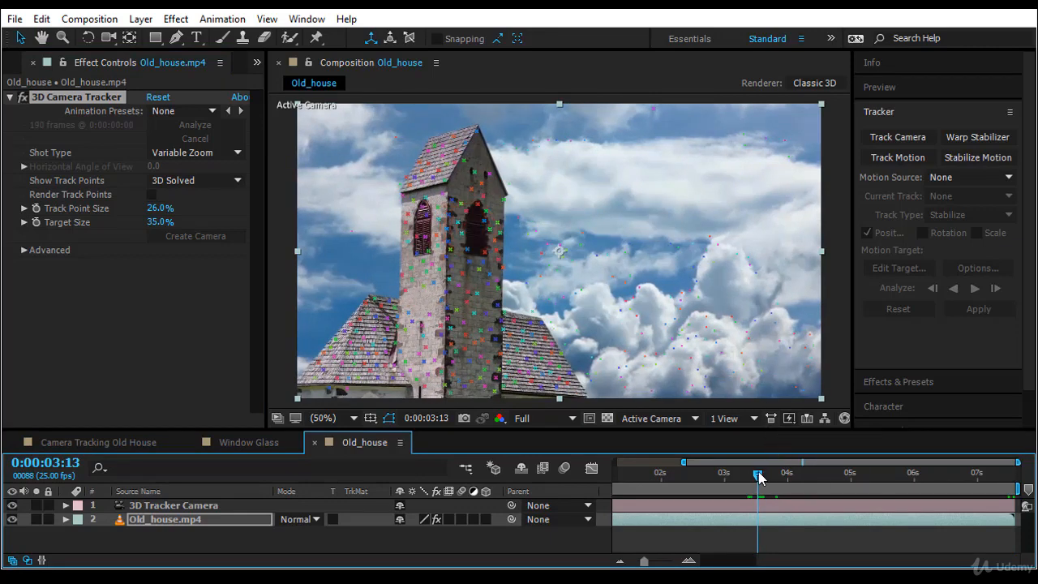
drag(758, 472, 908, 474)
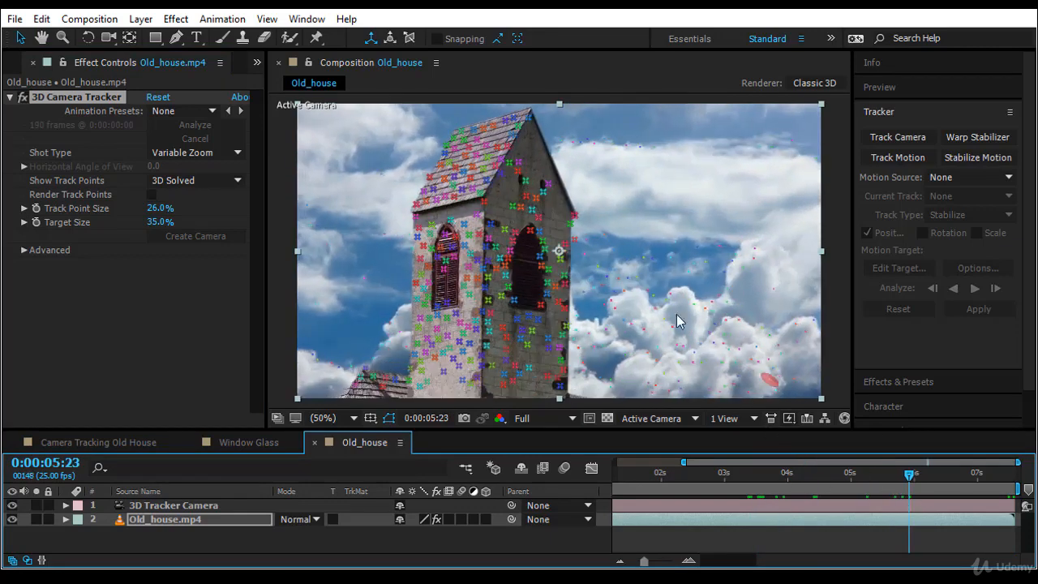
right_click(528, 270)
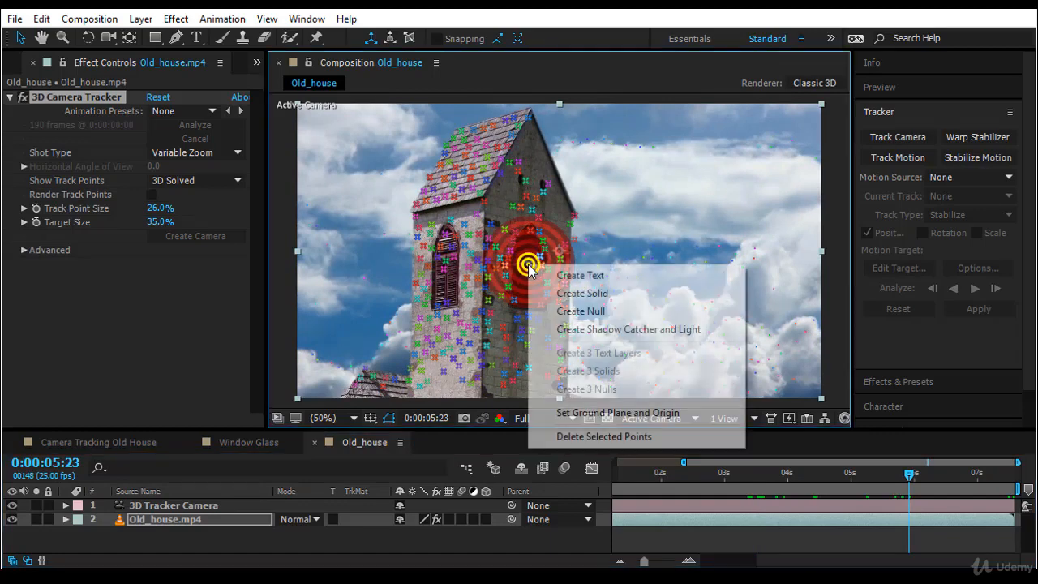
click(559, 293)
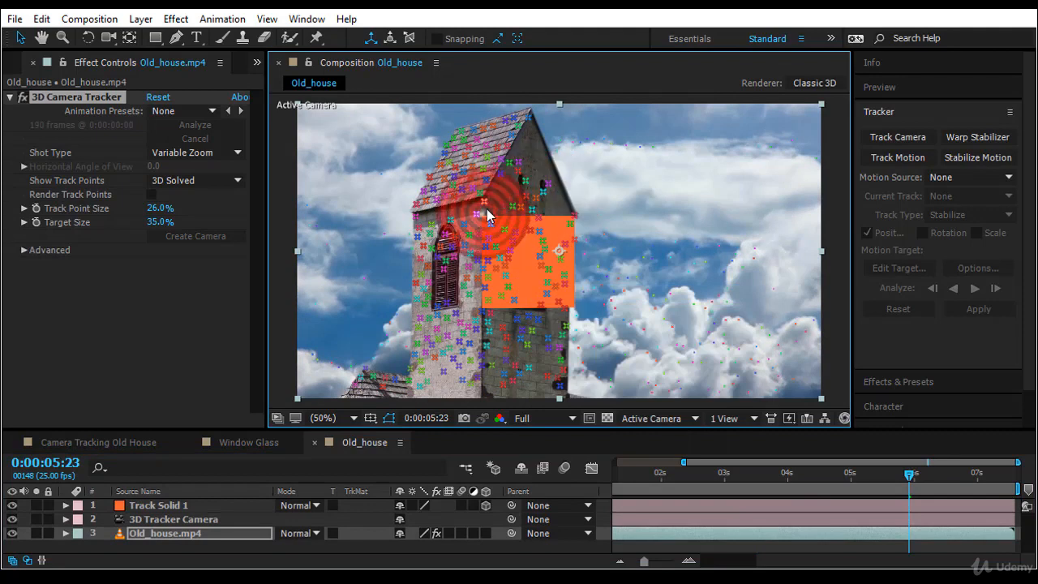
- Scale down the orange Track Solid 1 layer evenly so it sits within the edges of the tower's shaded wall
click(162, 505)
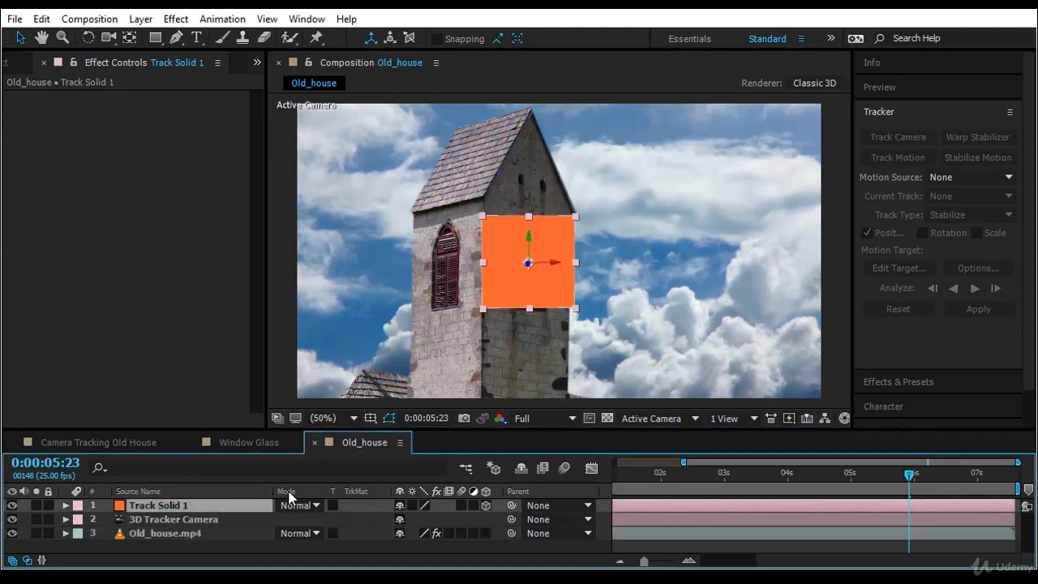
drag(483, 308, 501, 295)
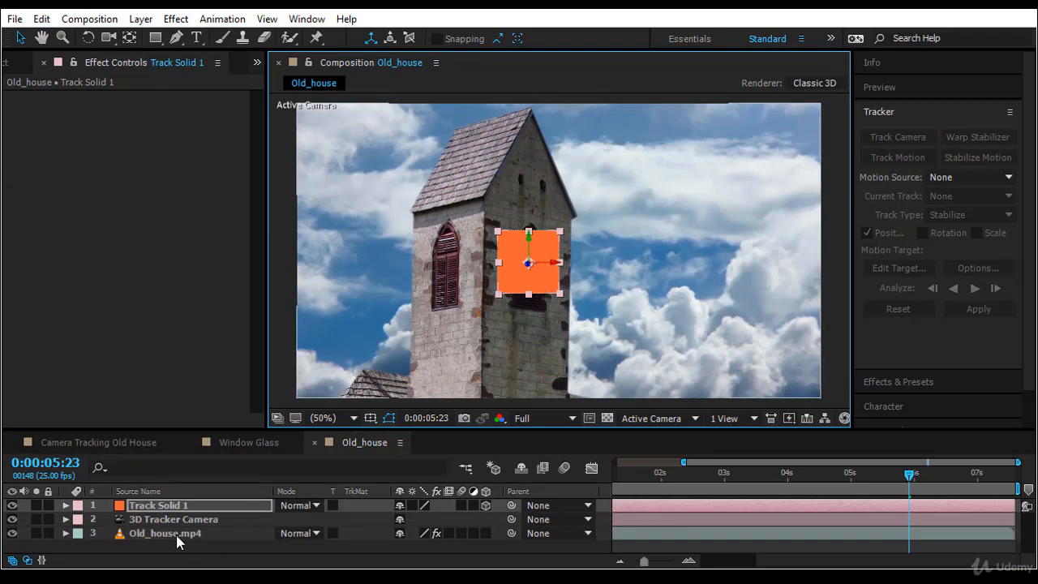
click(486, 533)
click(485, 533)
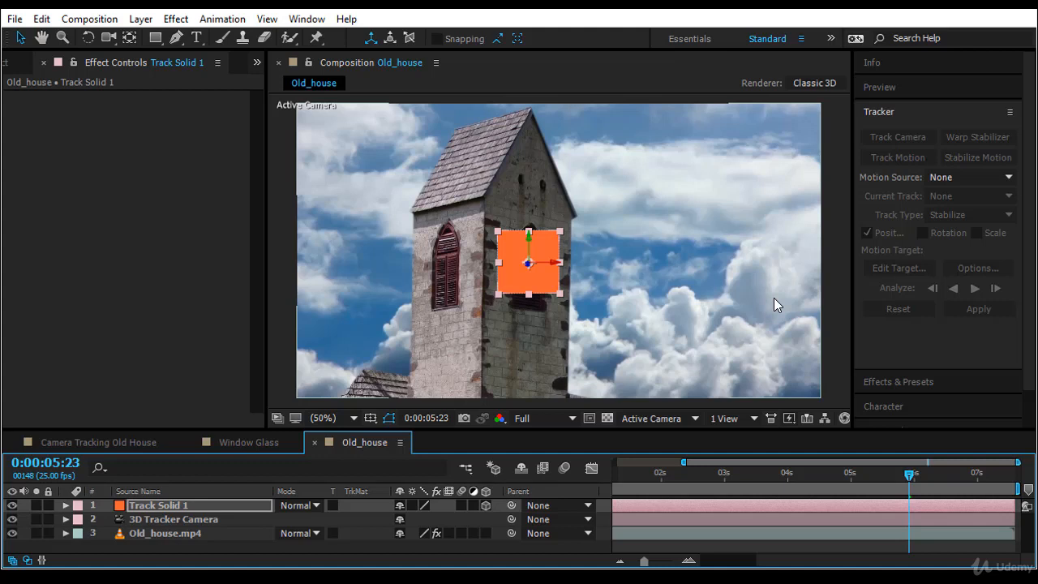
- Fit the composition in view and scrub from the first frame to 0:00:04:18 to check how the orange solid follows the tower
click(213, 505)
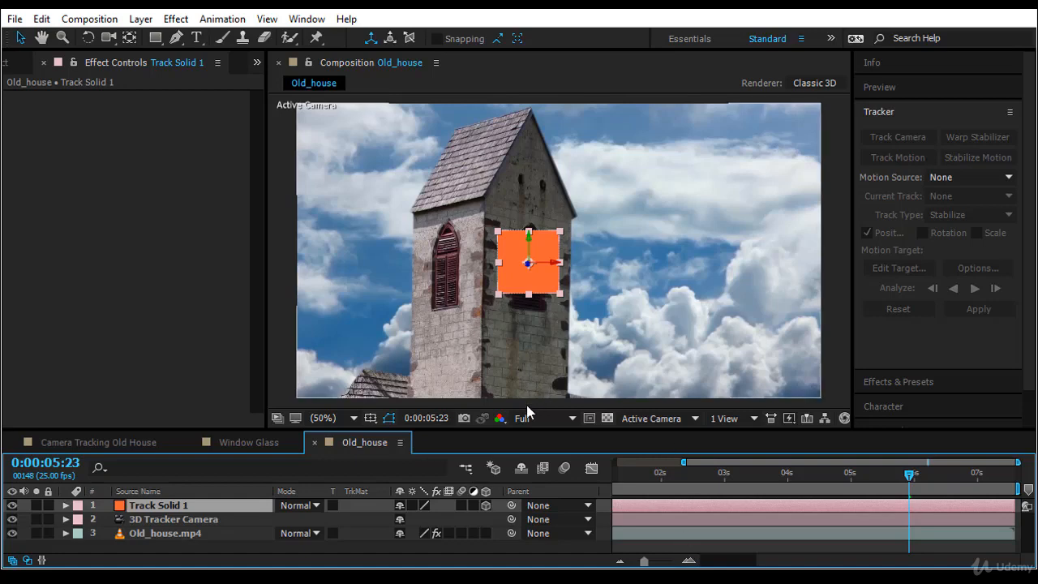
click(338, 419)
click(386, 139)
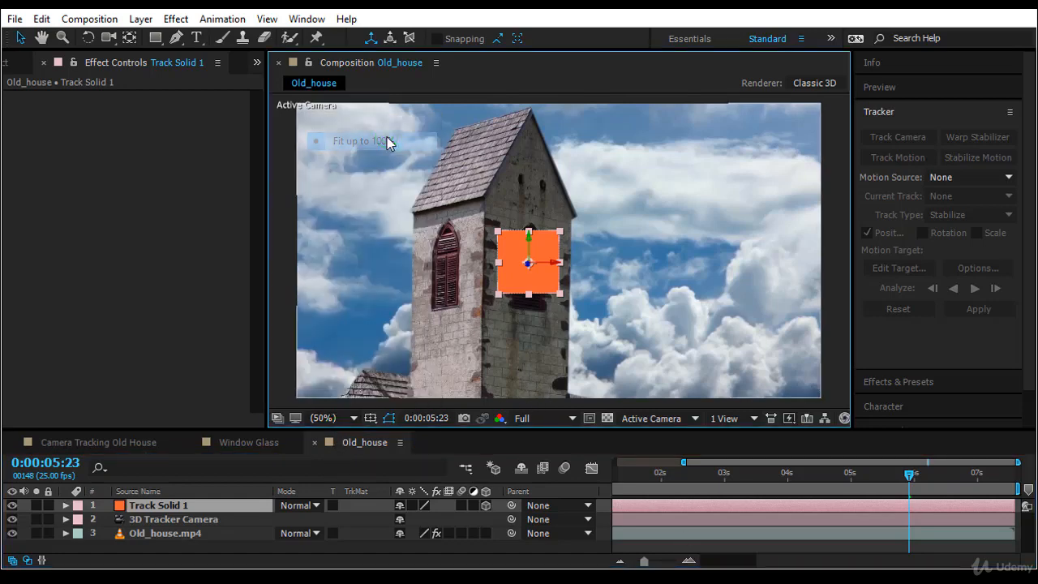
click(325, 416)
click(343, 119)
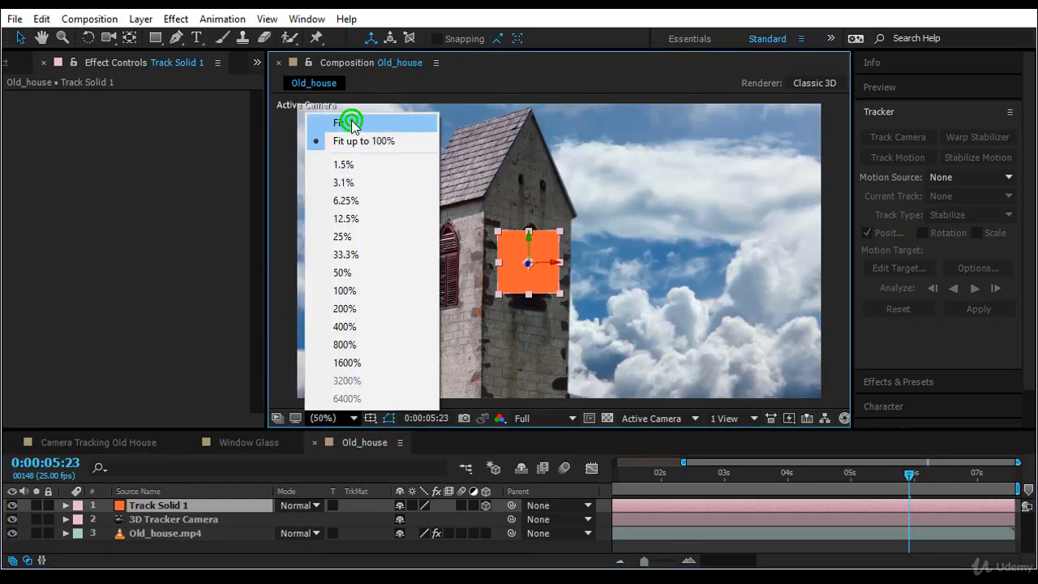
drag(911, 480, 572, 525)
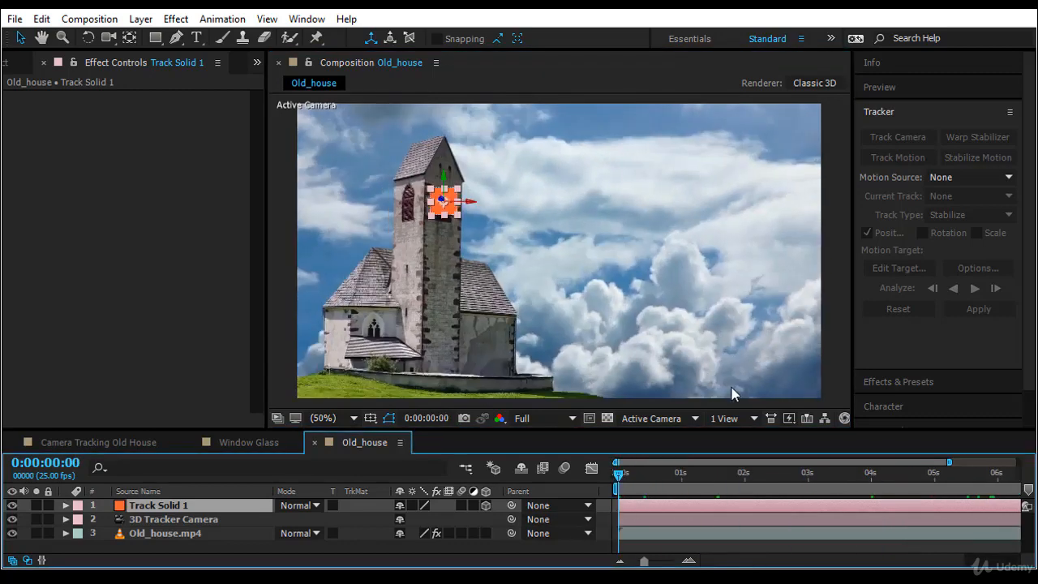
key(F2)
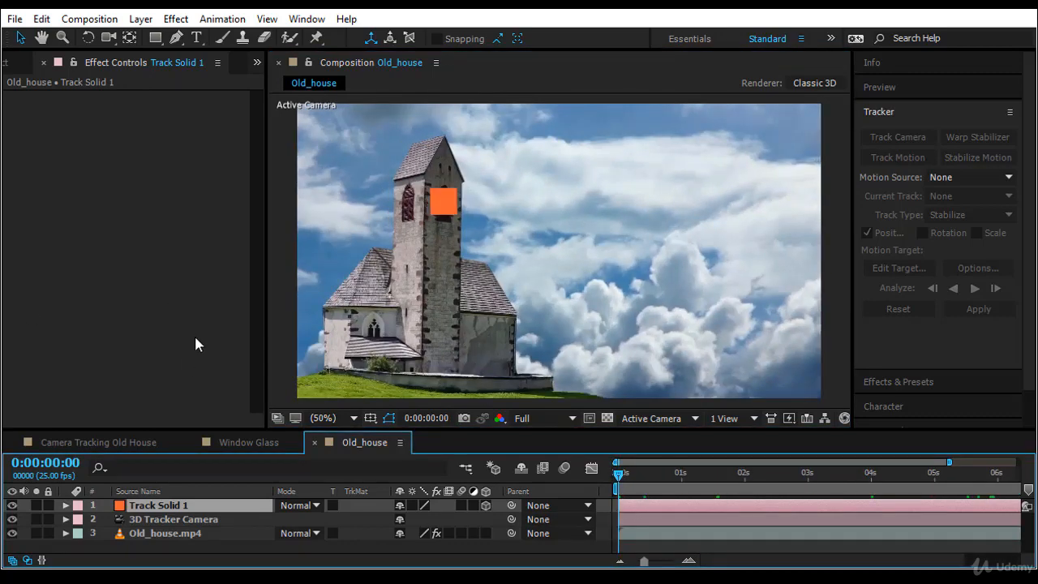
drag(615, 477, 834, 568)
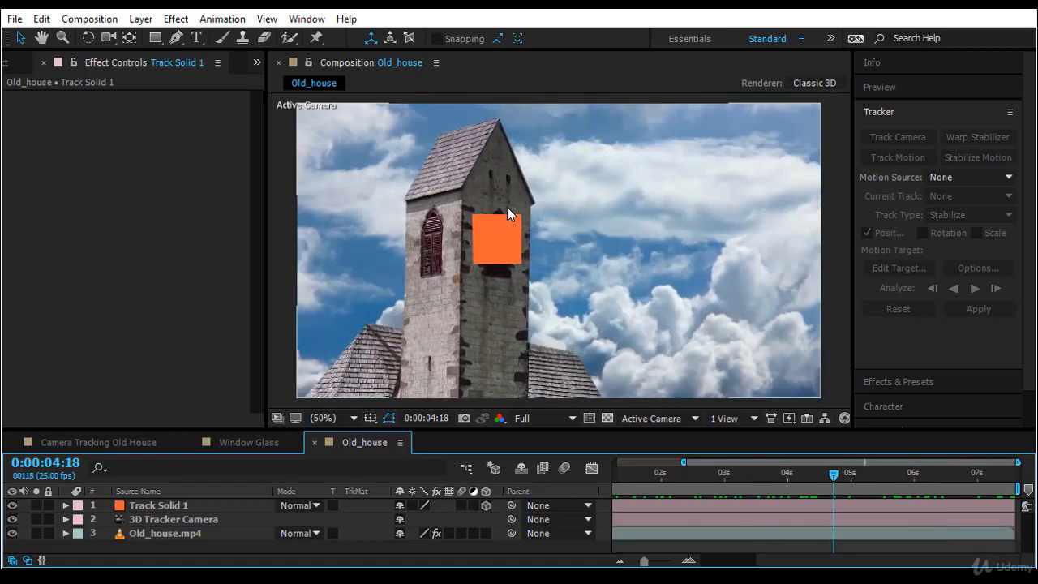
- Open the Window Glass image from the project's Assets folder to examine the stained-glass footage
click(6, 62)
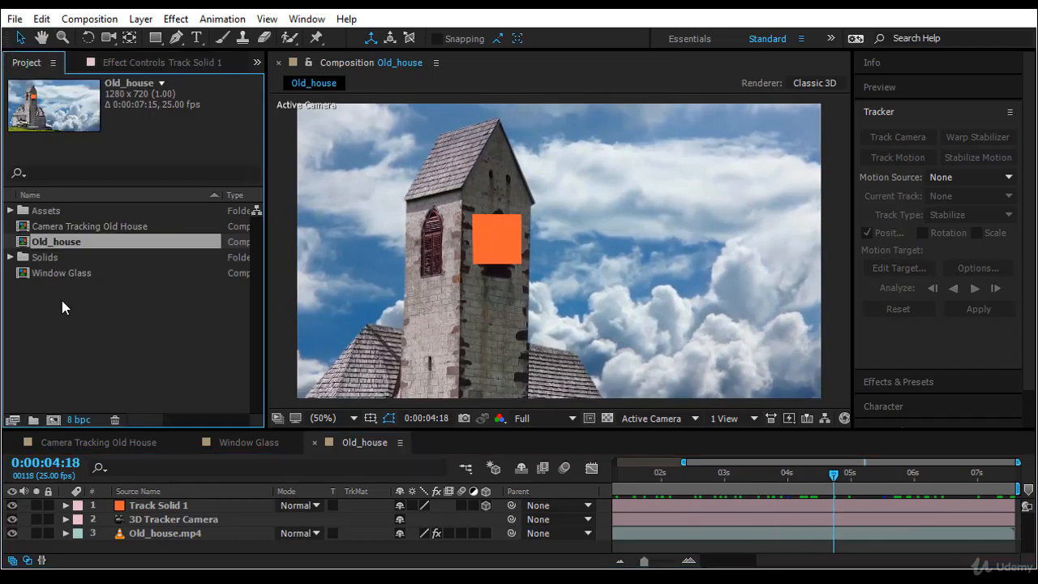
click(45, 210)
click(10, 210)
double_click(79, 242)
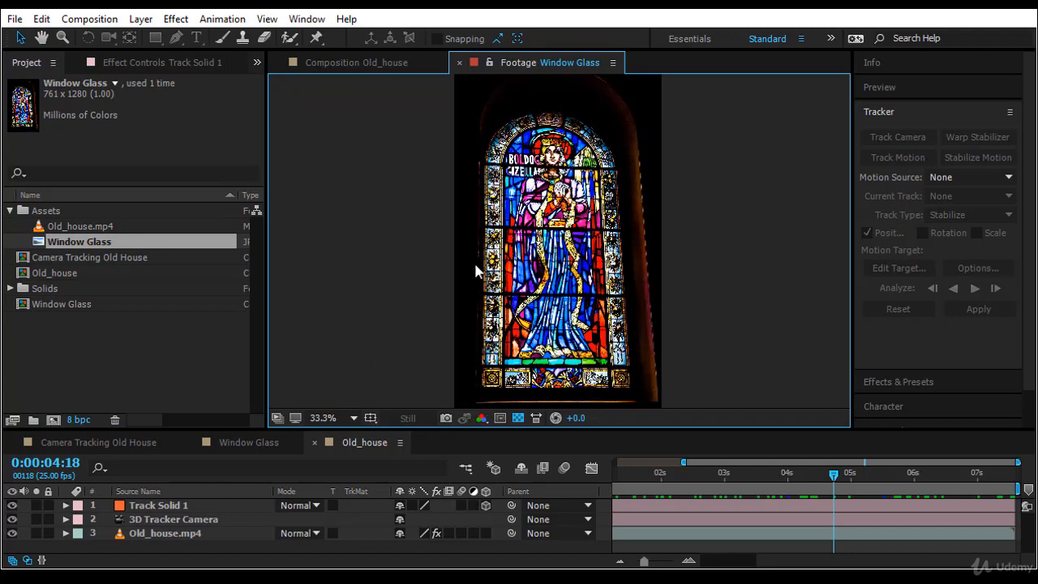
- Open the Window Glass composition and turn on the transparency grid to examine the masked stained-glass layer
click(90, 305)
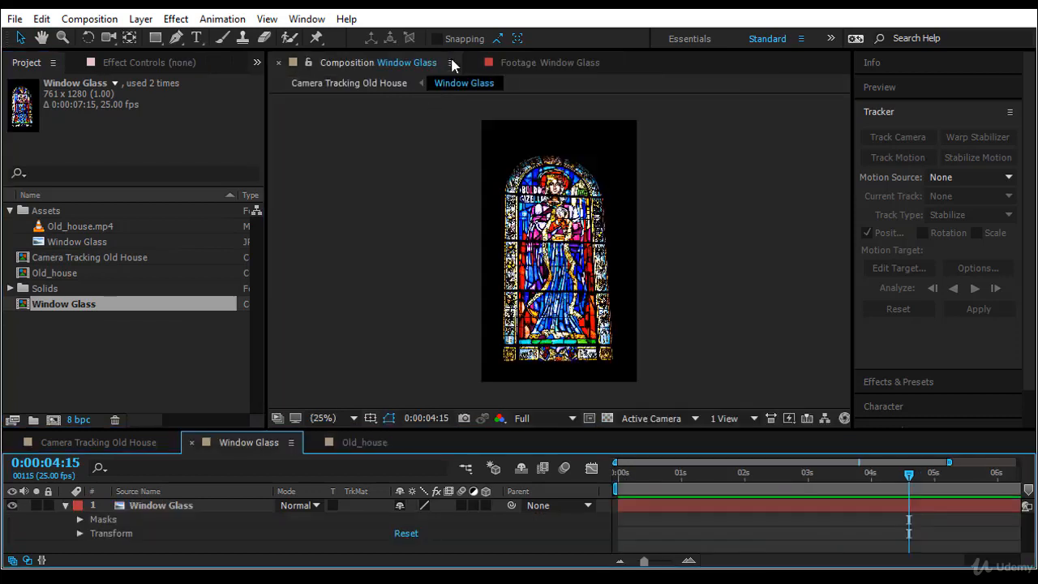
click(569, 262)
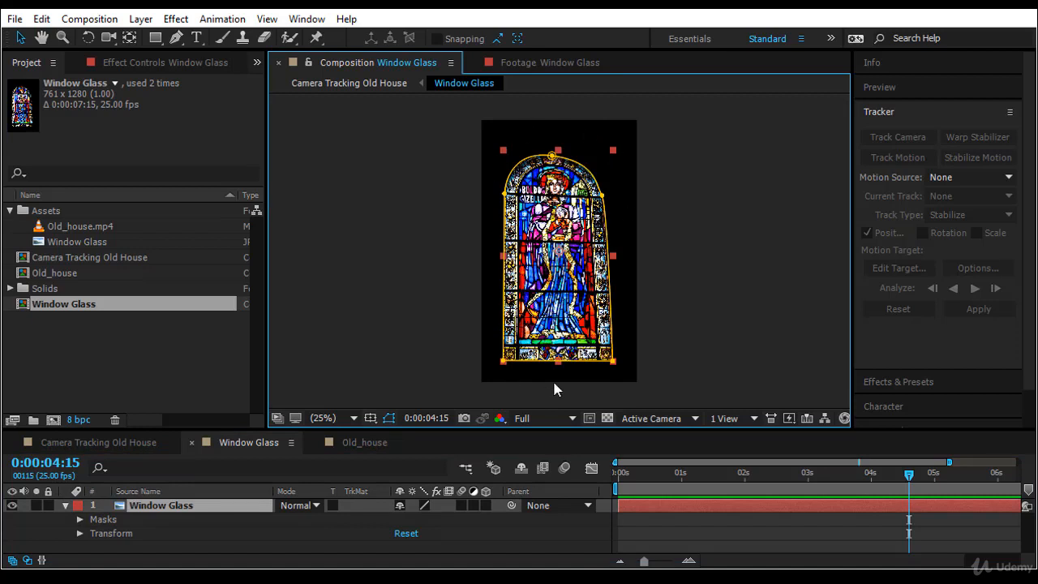
click(607, 417)
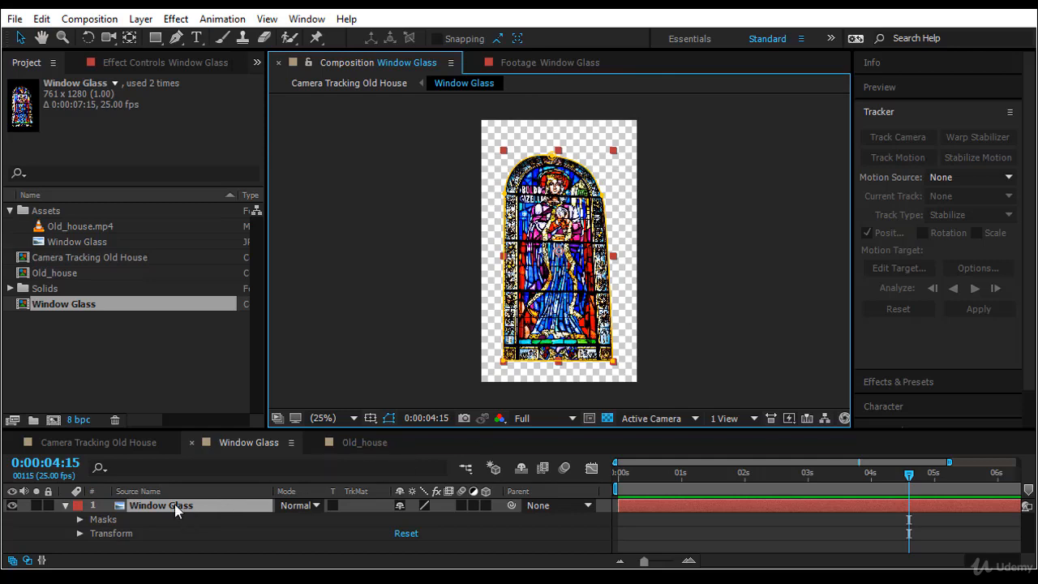
- Replace the Track Solid 1 layer in the Old_house composition with the Window Glass composition
click(351, 445)
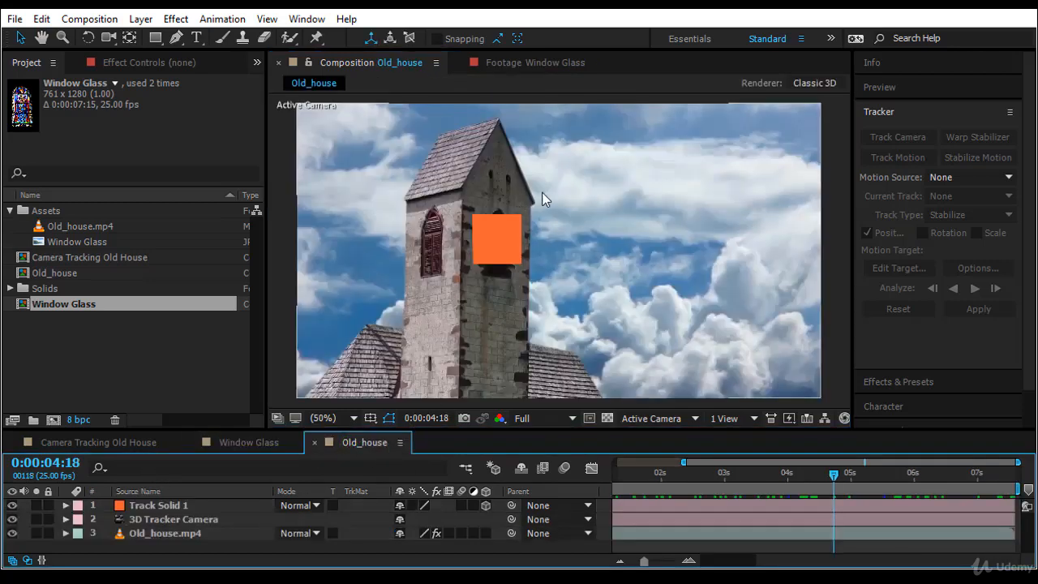
click(506, 237)
key(alt)
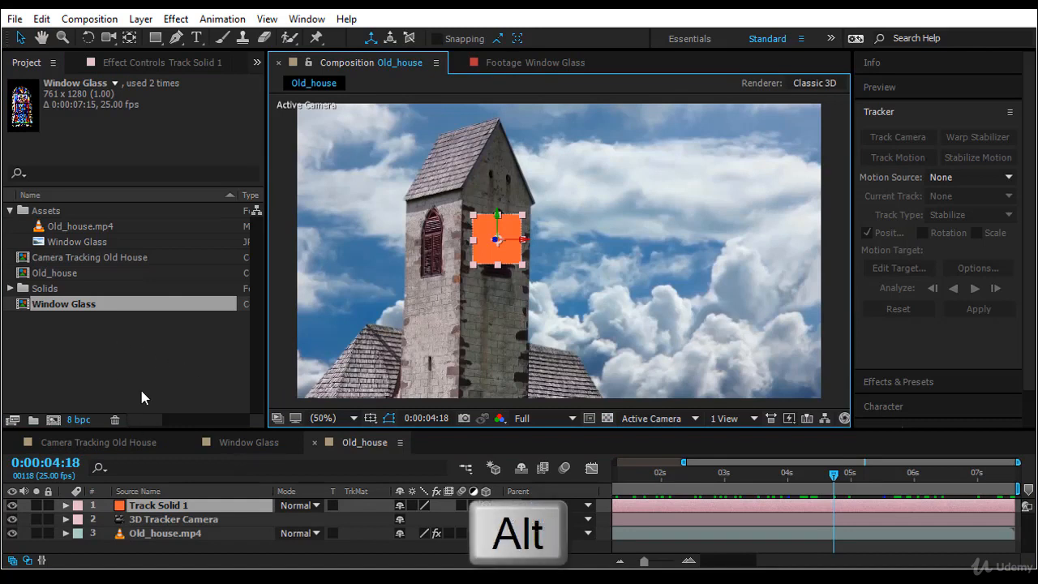
drag(72, 303, 161, 506)
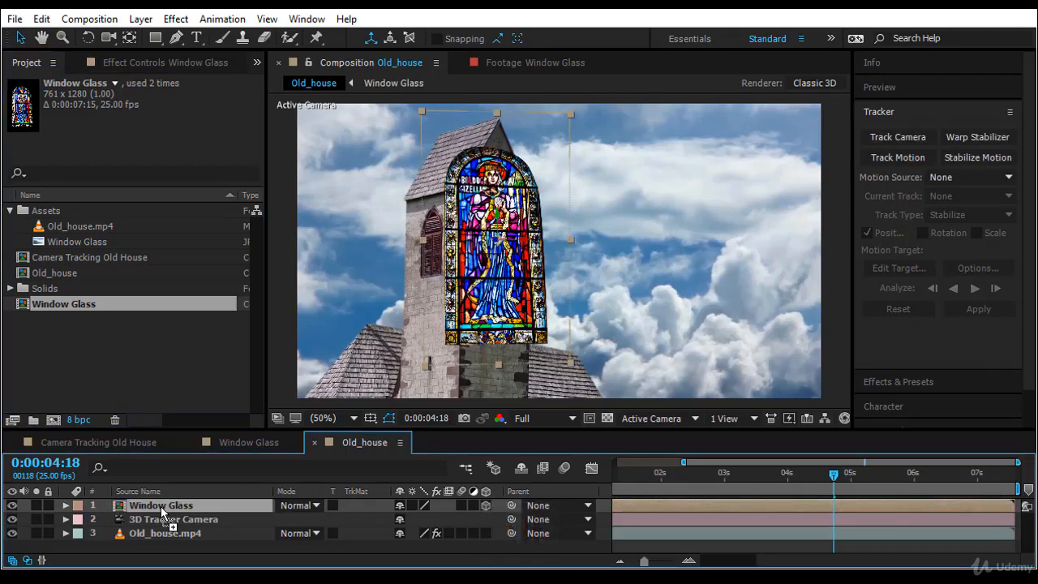
- Scale down the Window Glass layer at 0:00:04:08 so the stained glass fits within the tower's shaded wall
drag(840, 485, 894, 535)
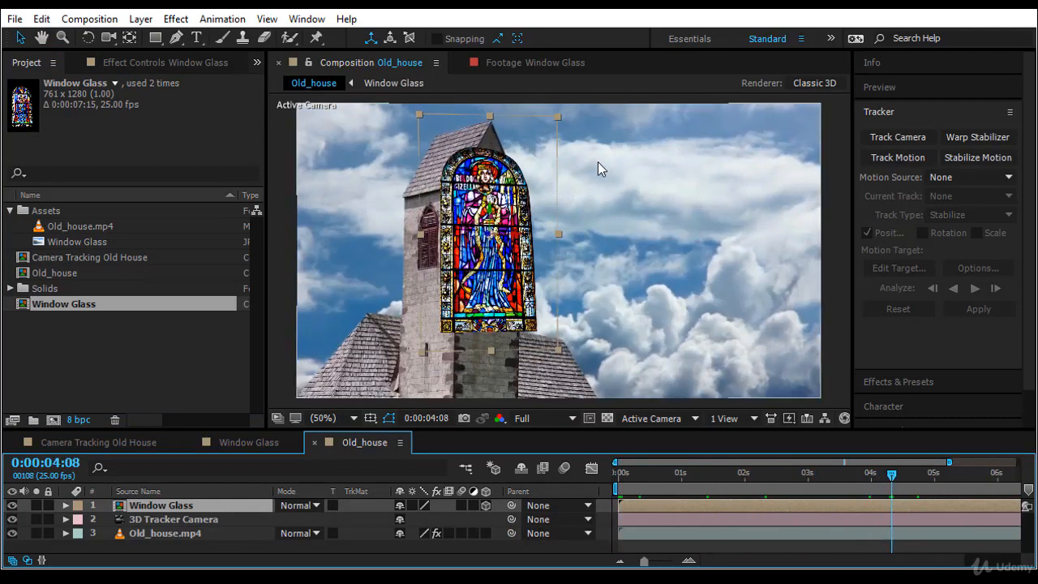
drag(558, 117, 517, 193)
scroll(496, 246, up, 1)
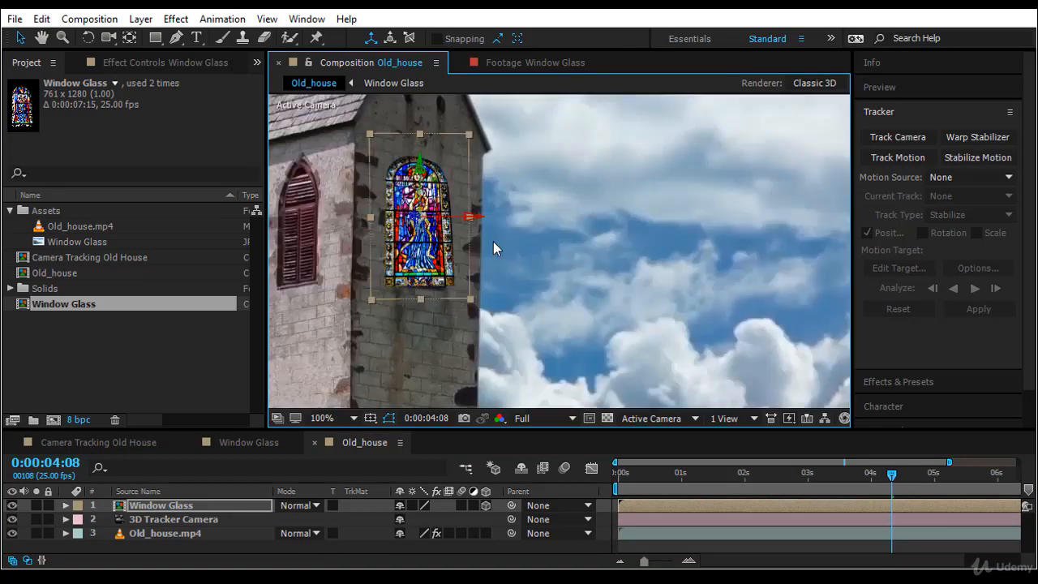
key(space)
drag(411, 242, 468, 271)
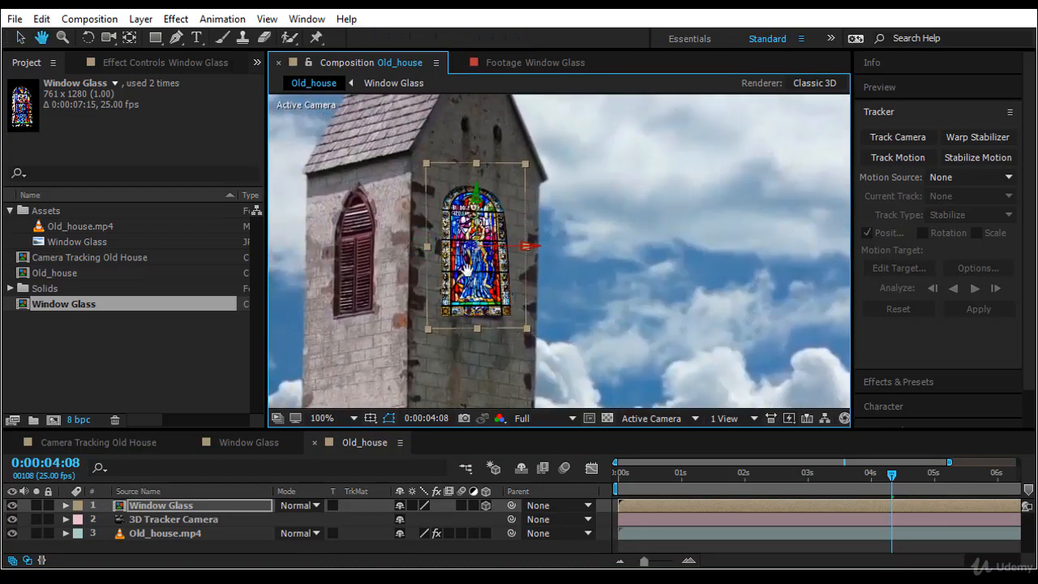
drag(522, 160, 547, 162)
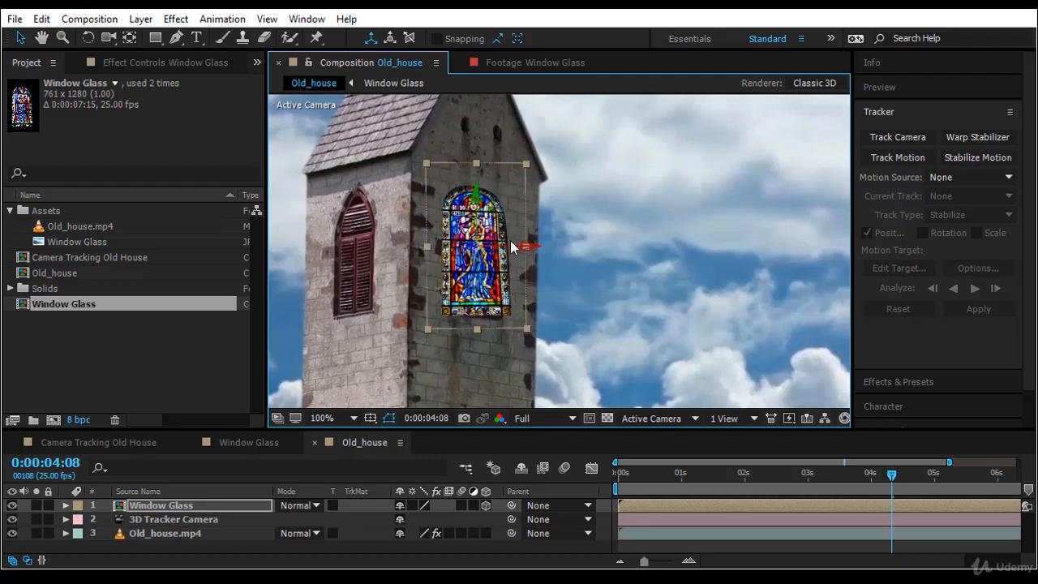
- Align the Window Glass layer with the wall by slight X and Y rotation and a downward nudge, checking the fit from the first frame to 0:00:04:02
key(w)
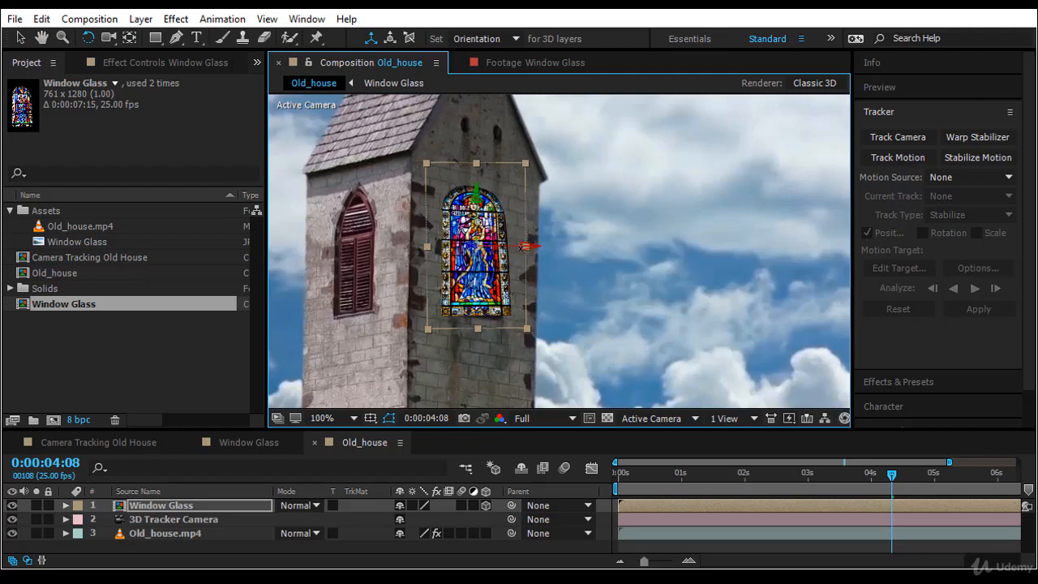
drag(520, 248, 514, 256)
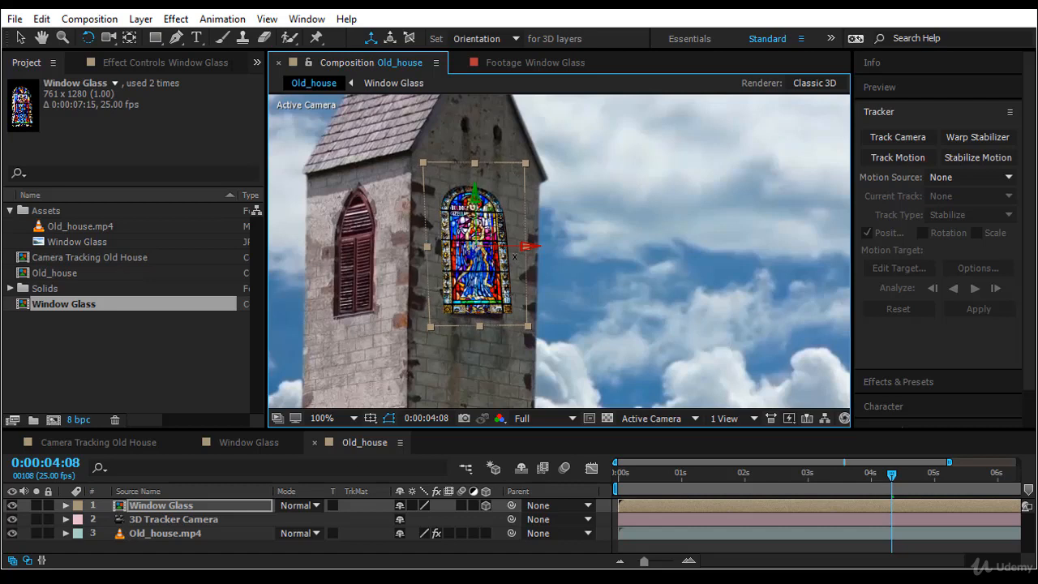
drag(476, 196, 473, 198)
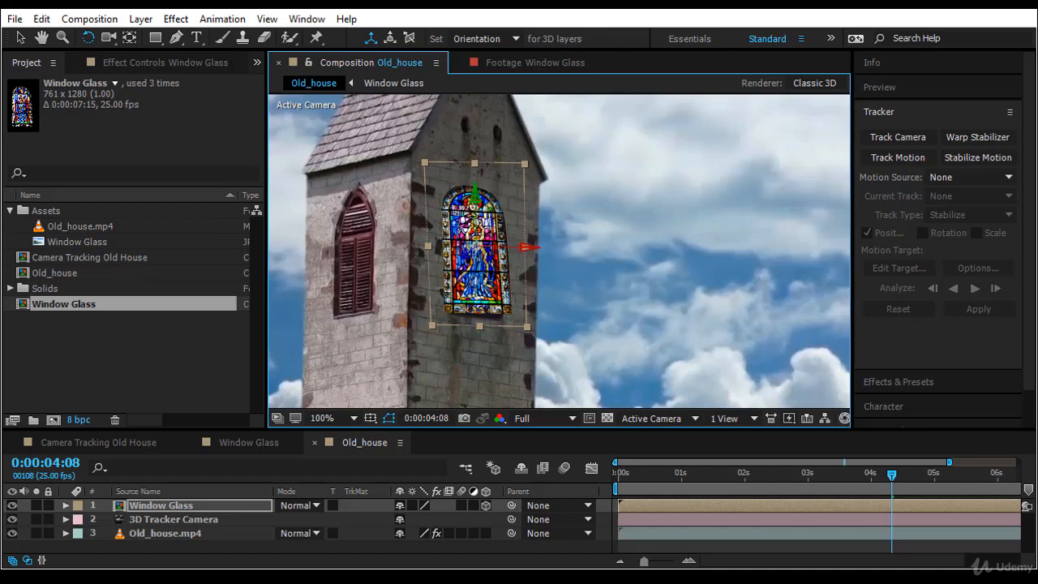
drag(485, 274, 485, 280)
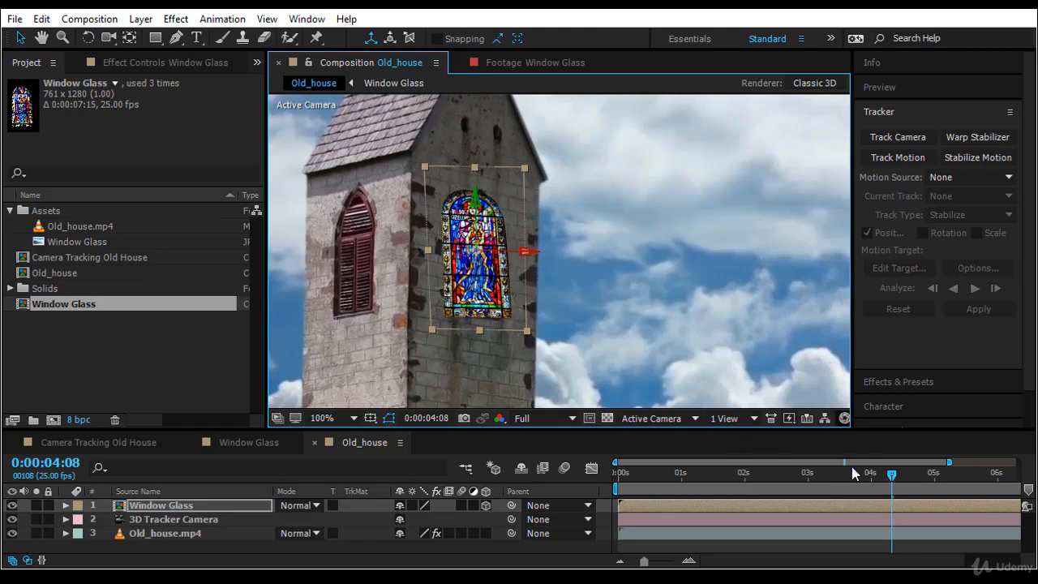
drag(892, 473, 570, 500)
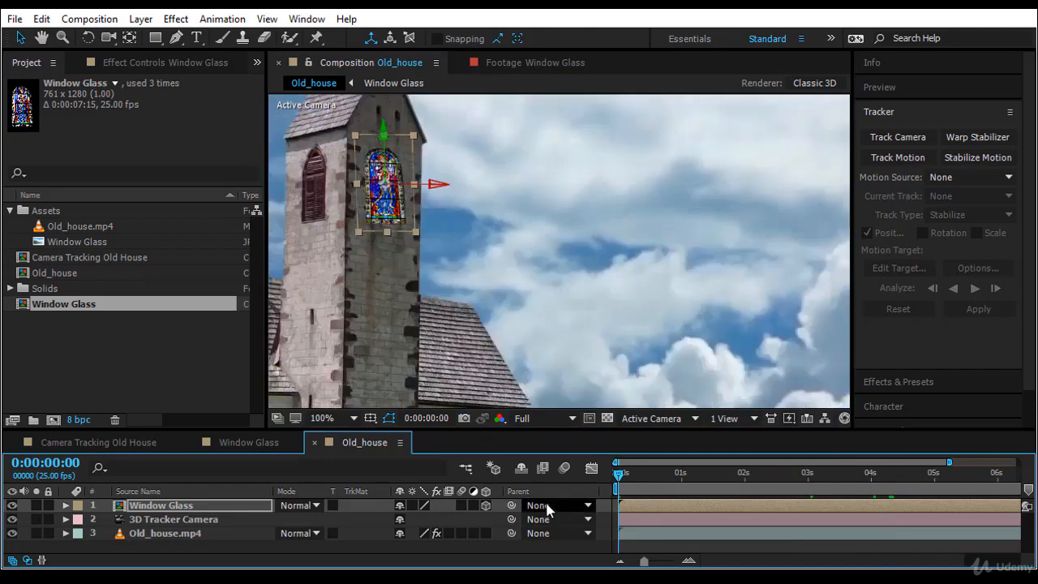
drag(619, 474, 827, 533)
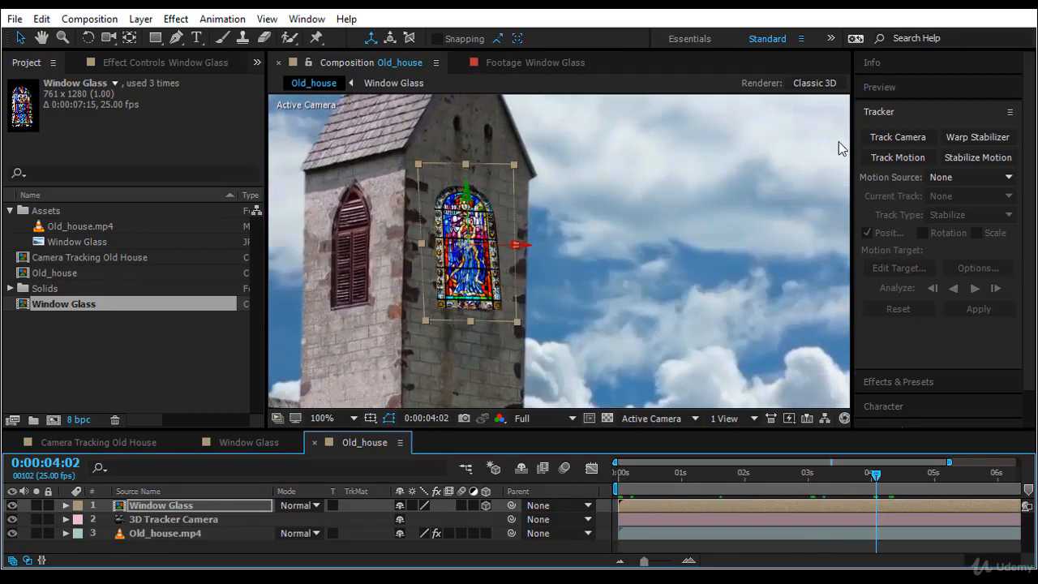
- Find the Corner Pin effect by searching for "corner" and apply it to the Window Glass layer
click(940, 378)
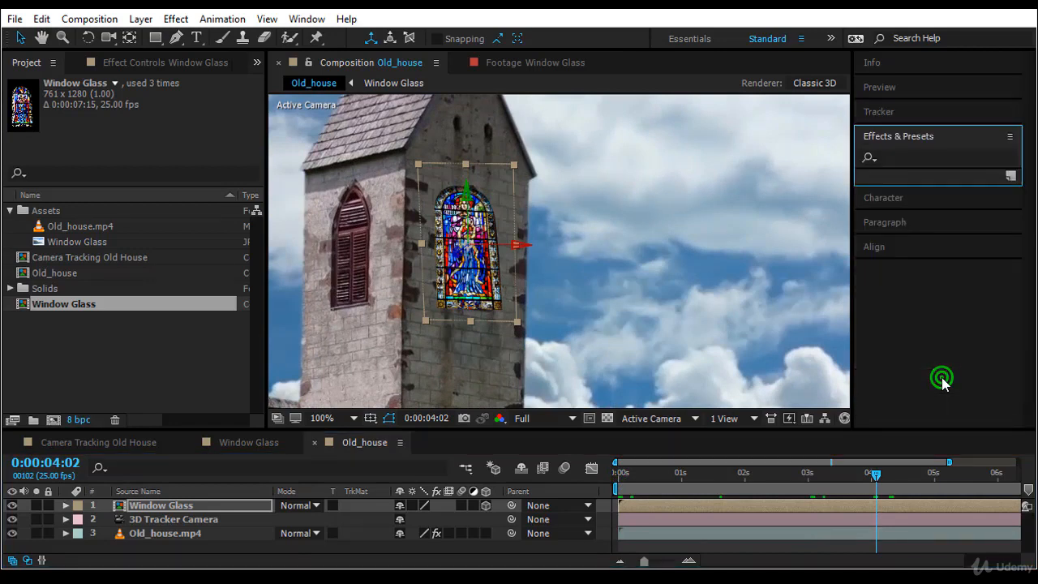
click(896, 158)
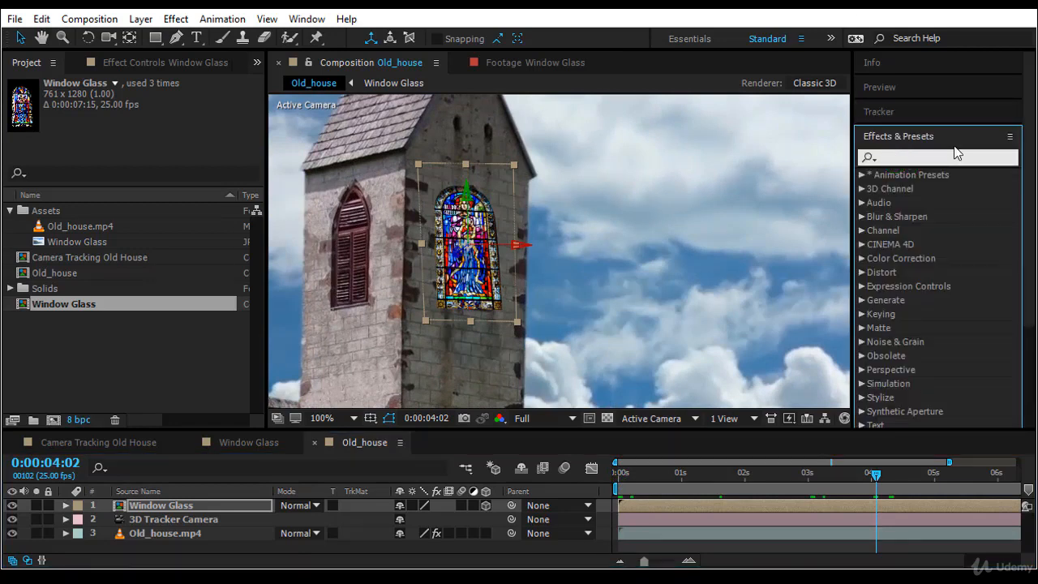
text(corn)
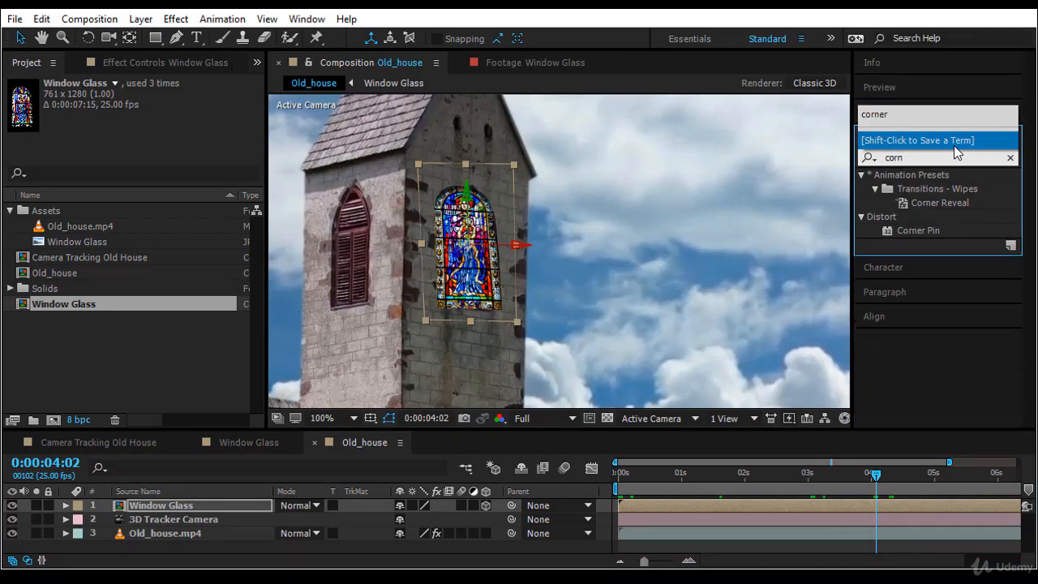
text(er)
click(948, 230)
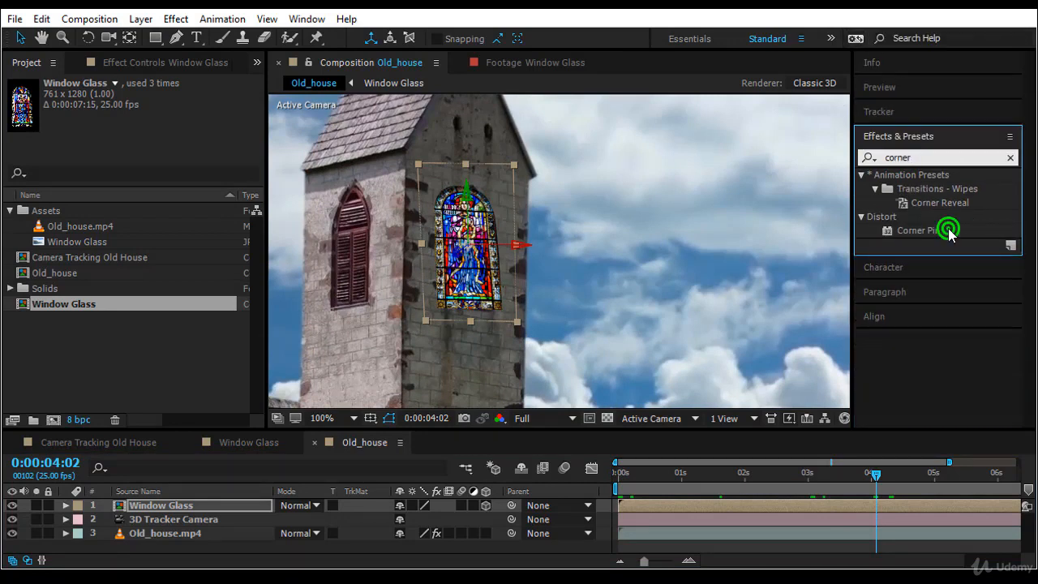
drag(948, 232, 209, 509)
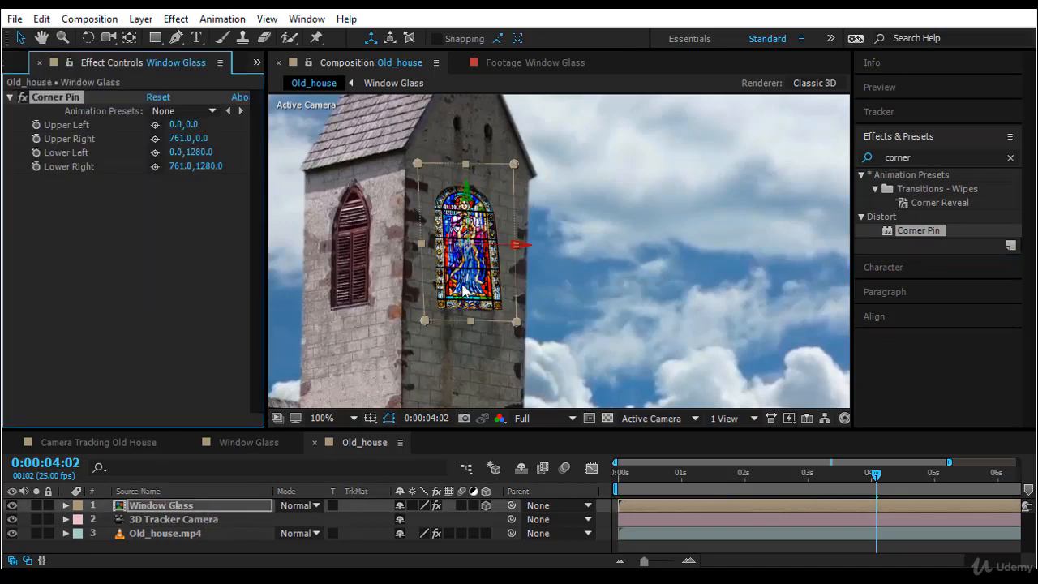
- Adjust the Corner Pin's Upper Left point to about 86.1, 47.1 and its Upper Right point to about 796.7, -6.8
scroll(403, 224, up, 2)
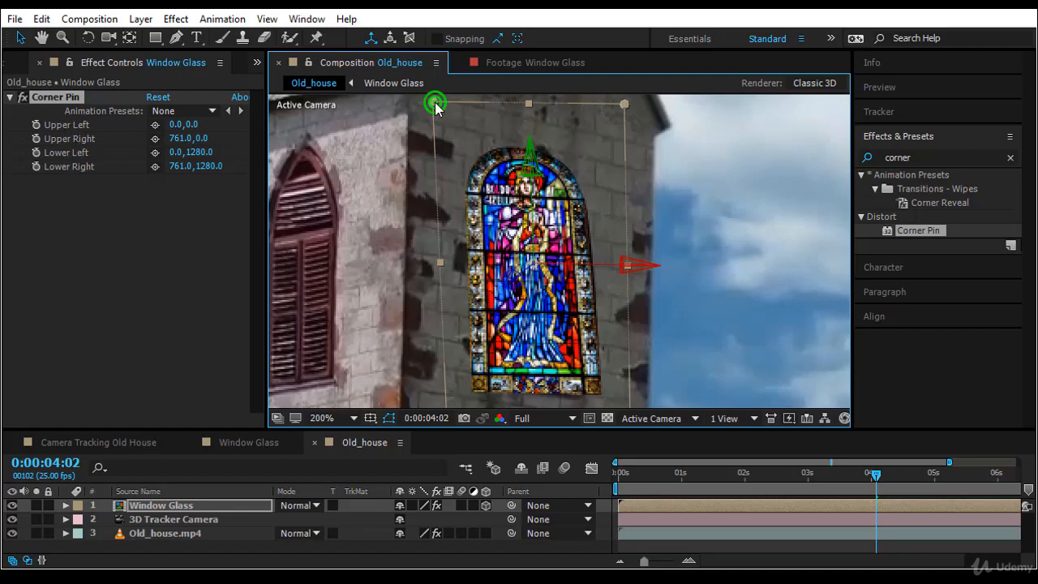
mouse_move(438, 108)
mouse_down()
mouse_move(497, 167)
mouse_move(500, 148)
mouse_move(456, 116)
mouse_up()
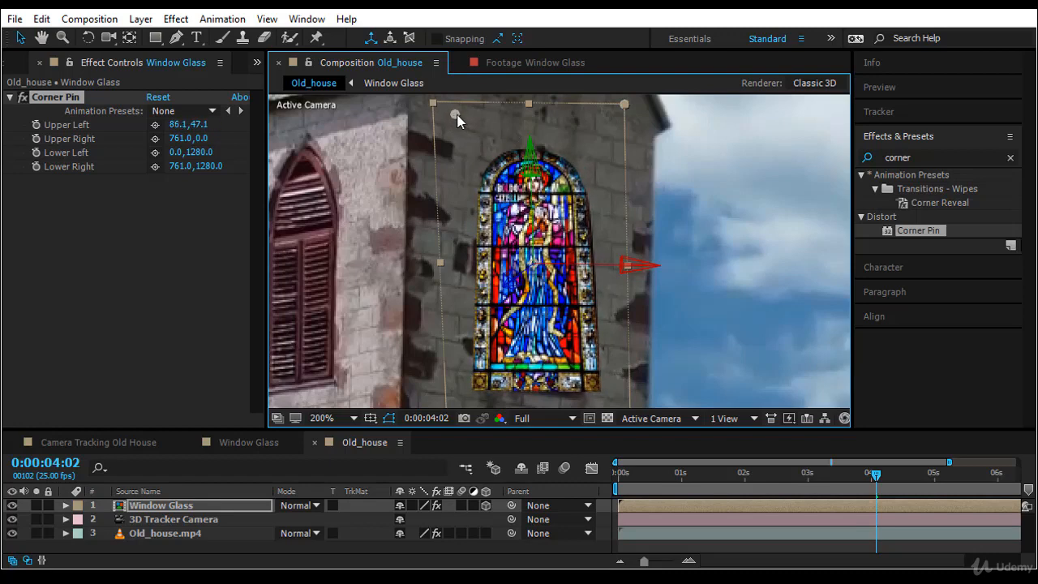
drag(605, 124, 623, 105)
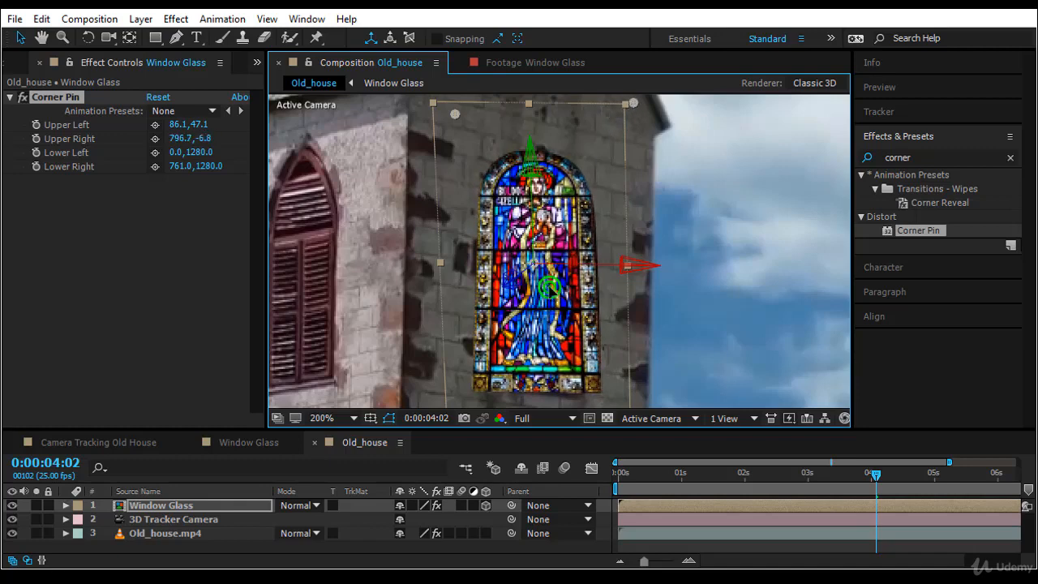
- Adjust the Corner Pin's Lower Right point on the Window Glass layer to about 675.8, 1316.5
key(space)
drag(541, 292, 498, 273)
click(184, 270)
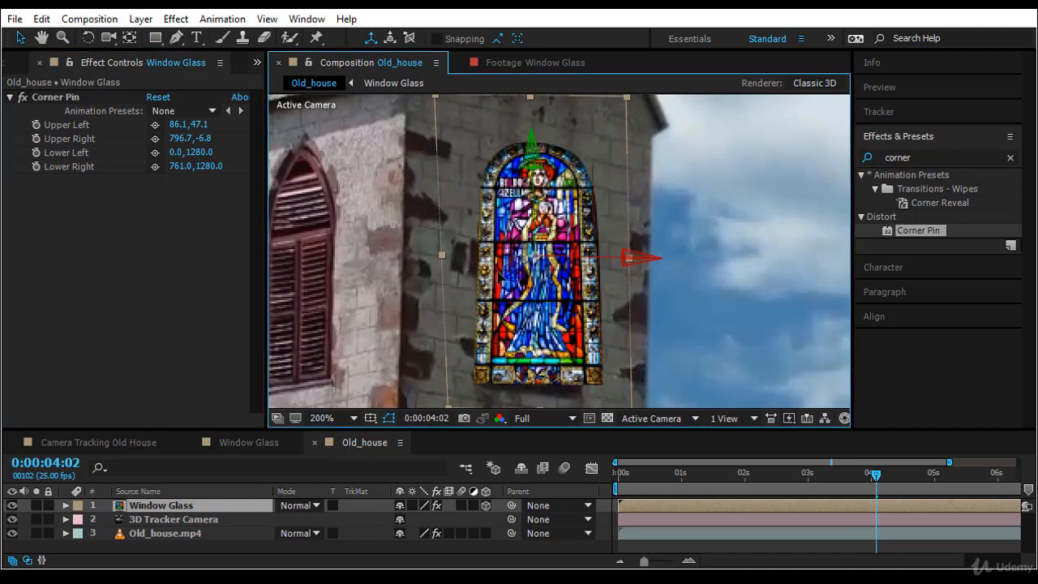
click(53, 96)
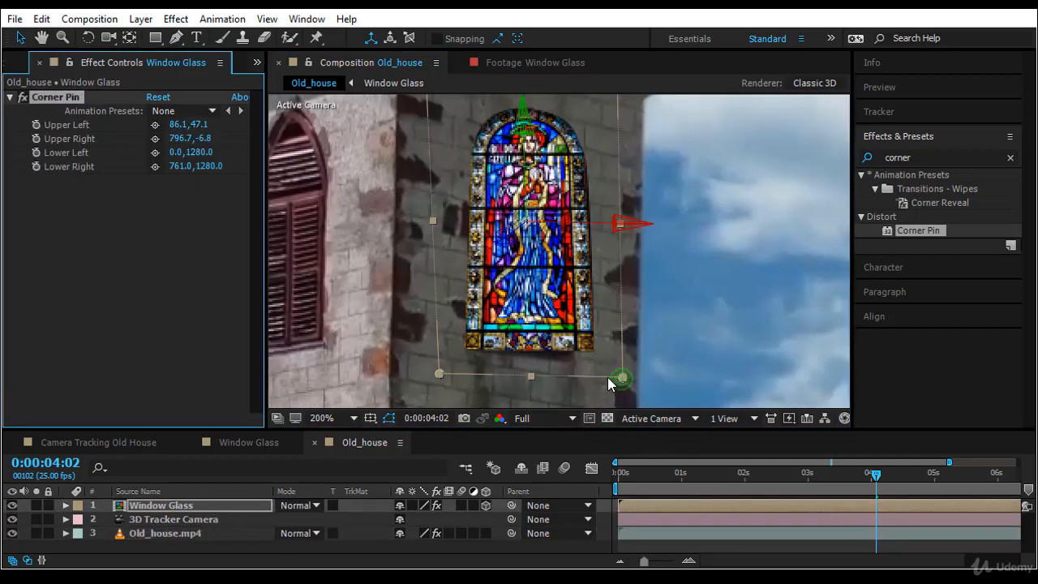
mouse_move(609, 377)
mouse_down()
mouse_move(594, 376)
mouse_move(601, 387)
mouse_up()
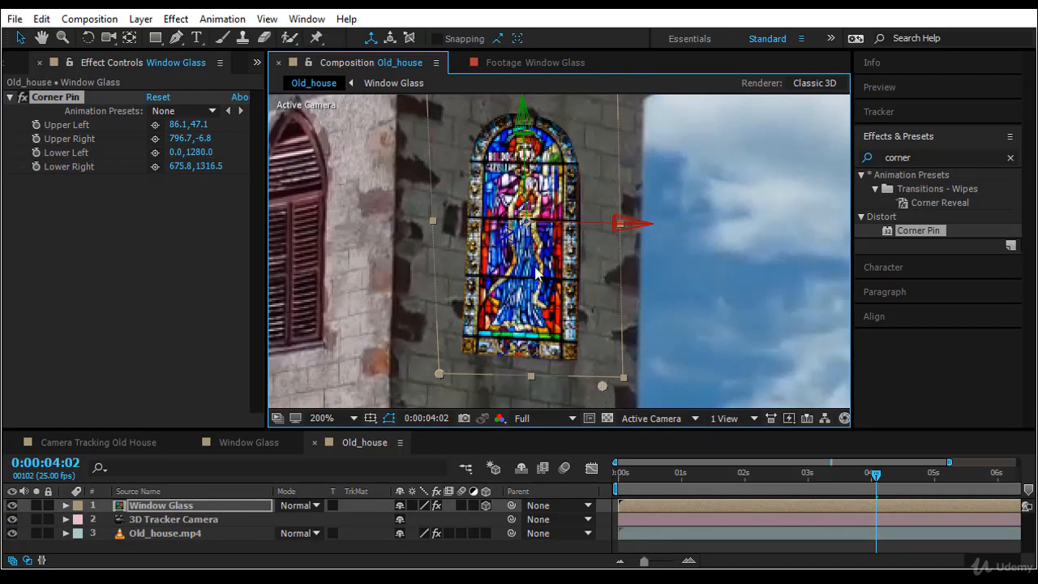
- Adjust the Corner Pin's Upper Left point to about 108.8, 53.3 and its Lower Left point to about 63.5, 1226.5
key(space)
drag(509, 178, 514, 242)
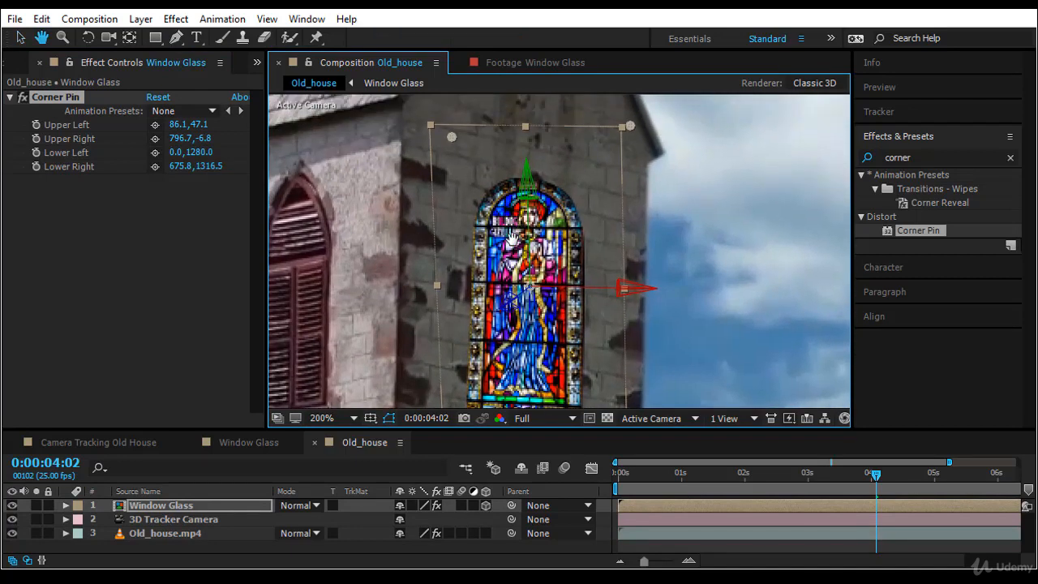
drag(449, 140, 456, 140)
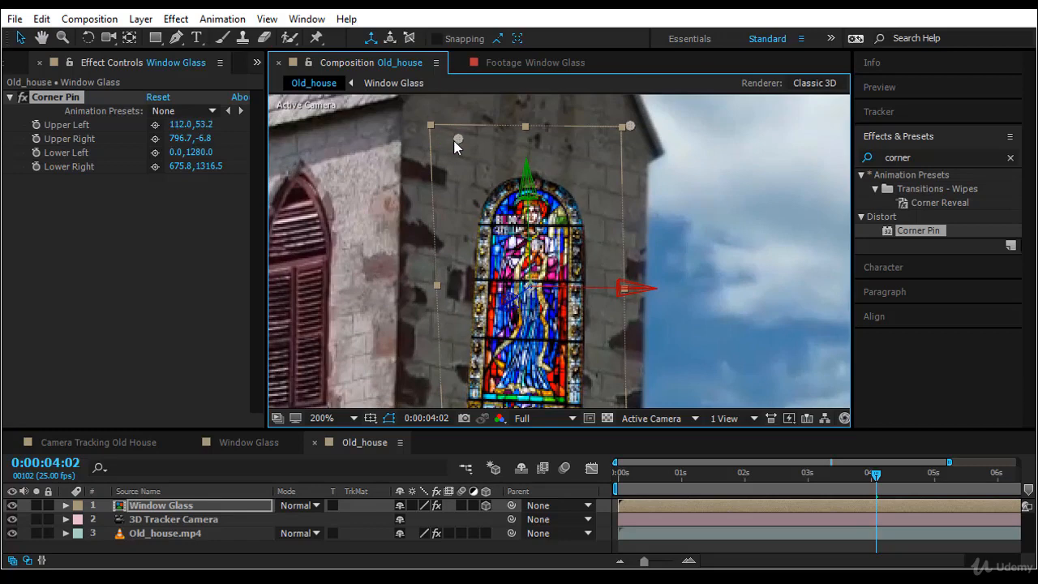
key(space)
drag(515, 378, 528, 310)
mouse_move(458, 373)
mouse_down()
mouse_move(493, 360)
mouse_move(473, 362)
mouse_up()
- Fine-tune the Corner Pin's Upper Right point to about 783.7, -3.5 and inspect the window's lower edge
key(space)
drag(637, 247, 625, 339)
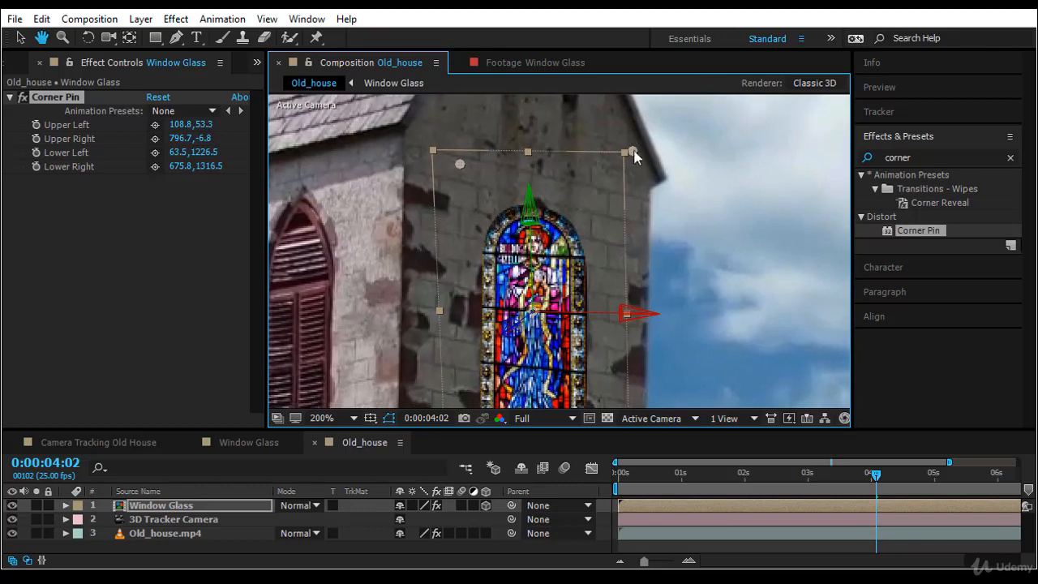
drag(631, 153, 629, 154)
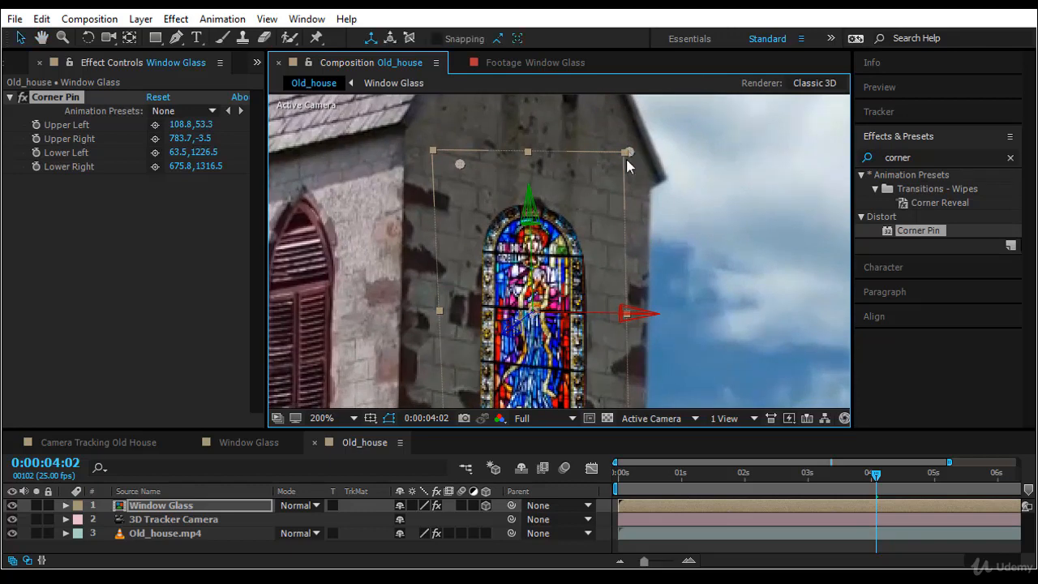
key(space)
drag(520, 359, 554, 242)
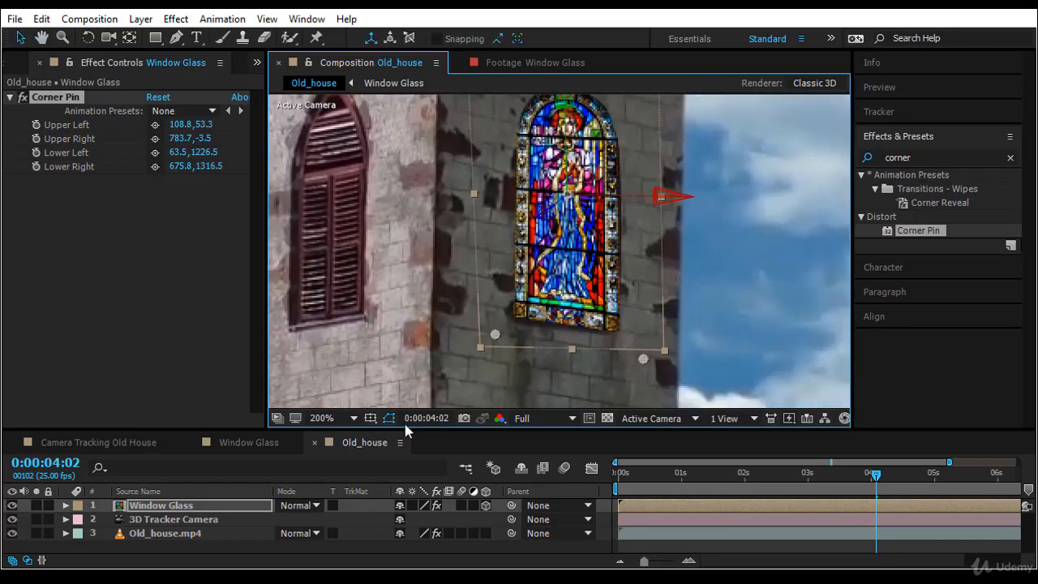
- Fit the whole frame in view and preview the composition from the first frame, checking that the stained glass follows the tower wall
click(325, 419)
click(380, 142)
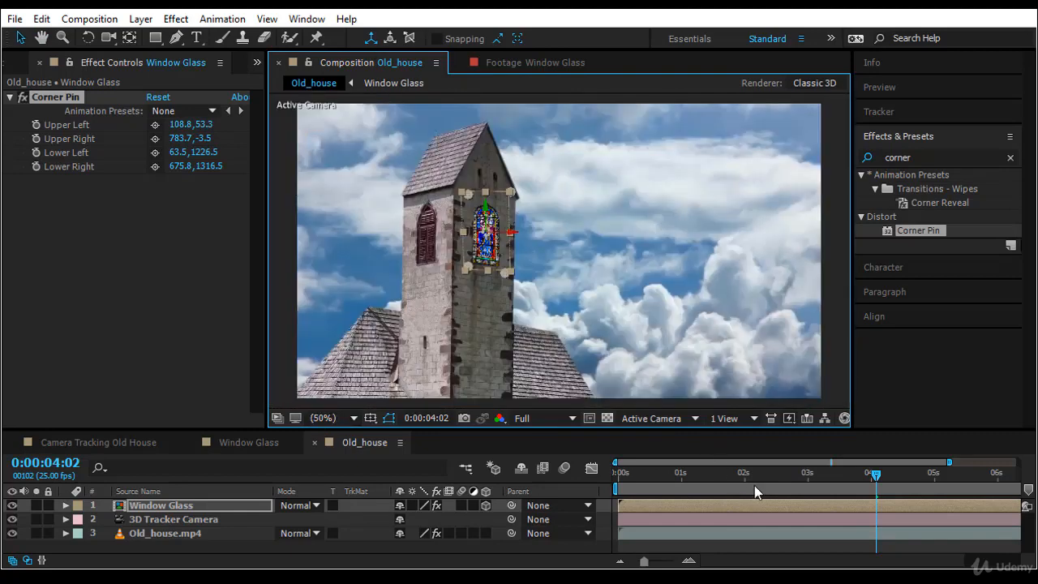
click(743, 549)
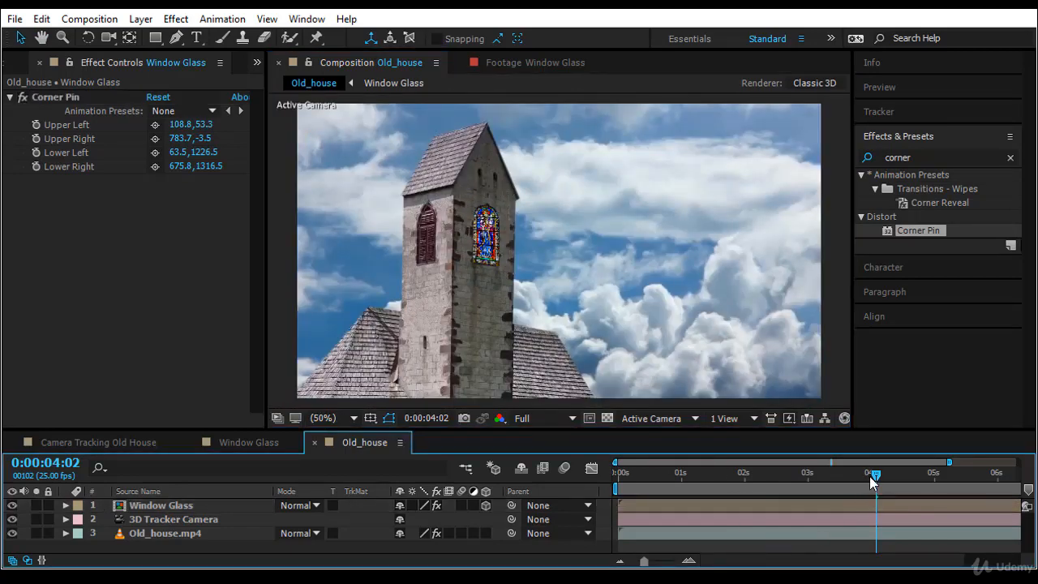
drag(873, 476, 519, 515)
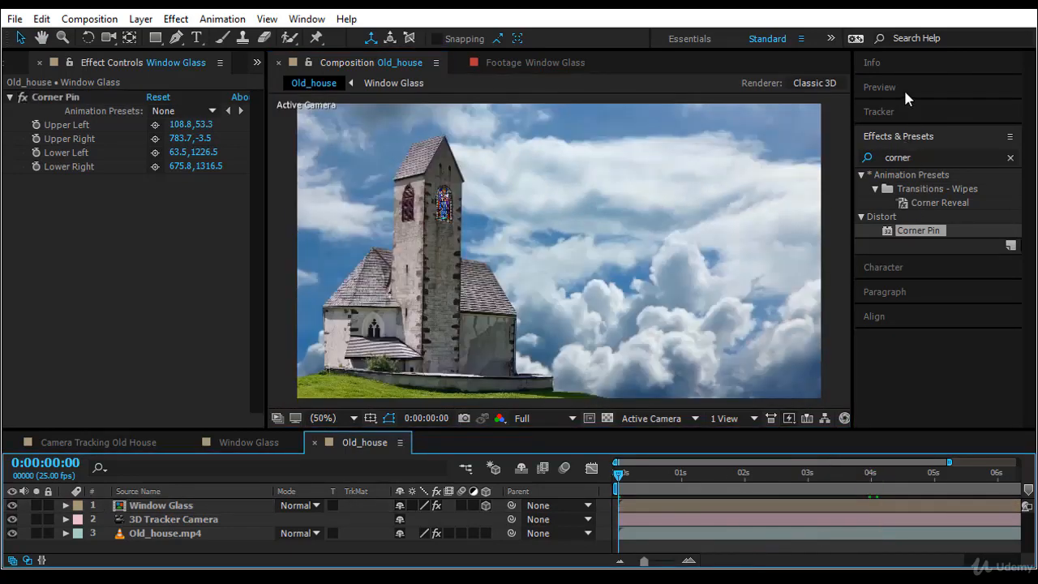
click(903, 88)
click(905, 109)
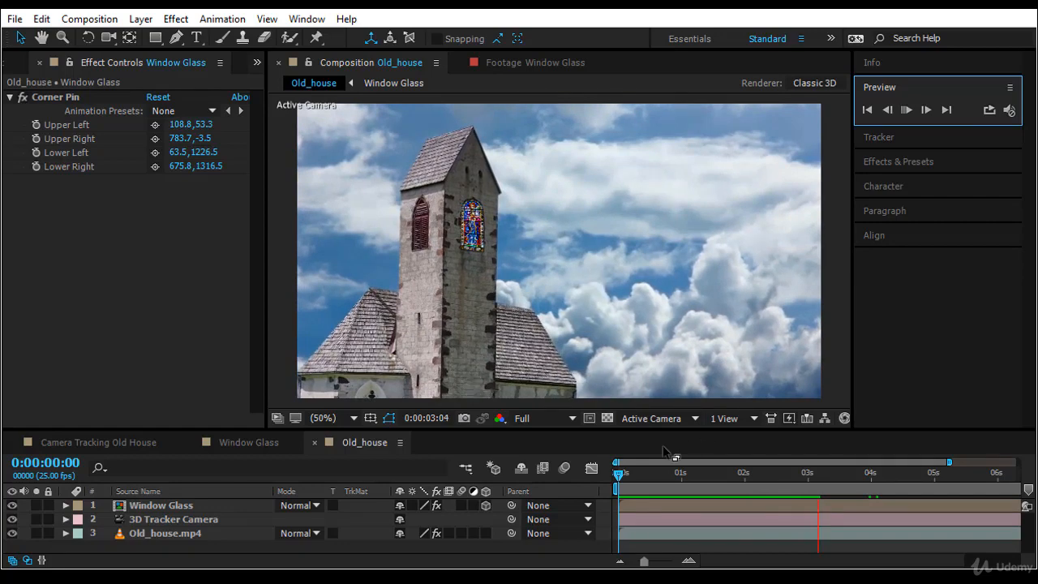
click(619, 477)
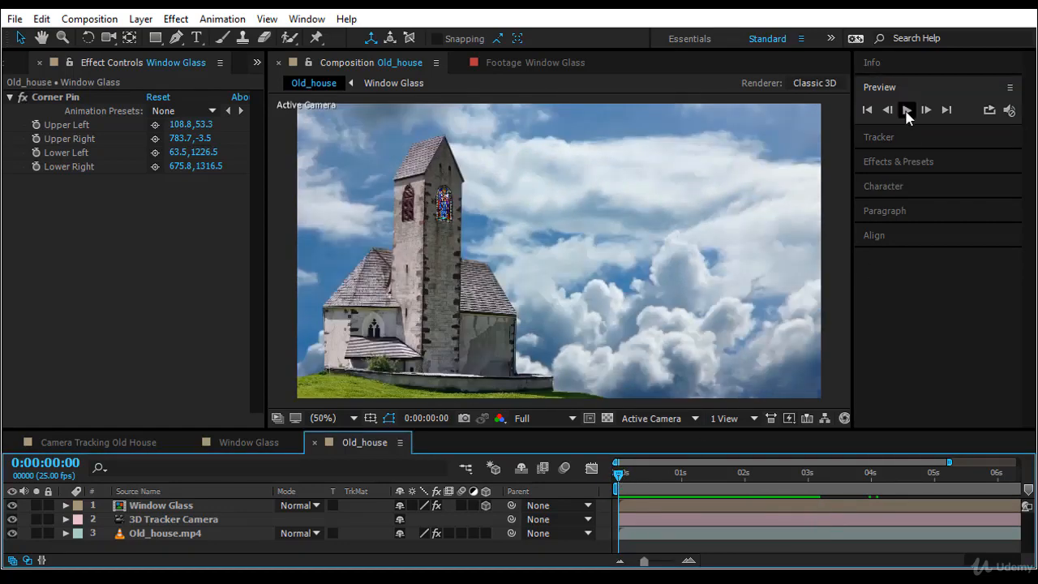
click(906, 110)
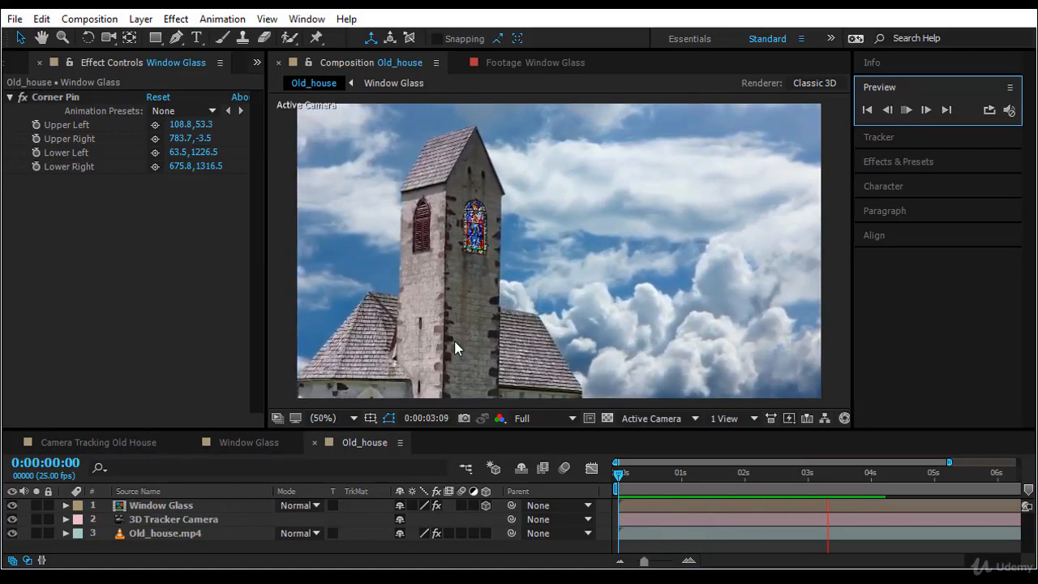
click(617, 476)
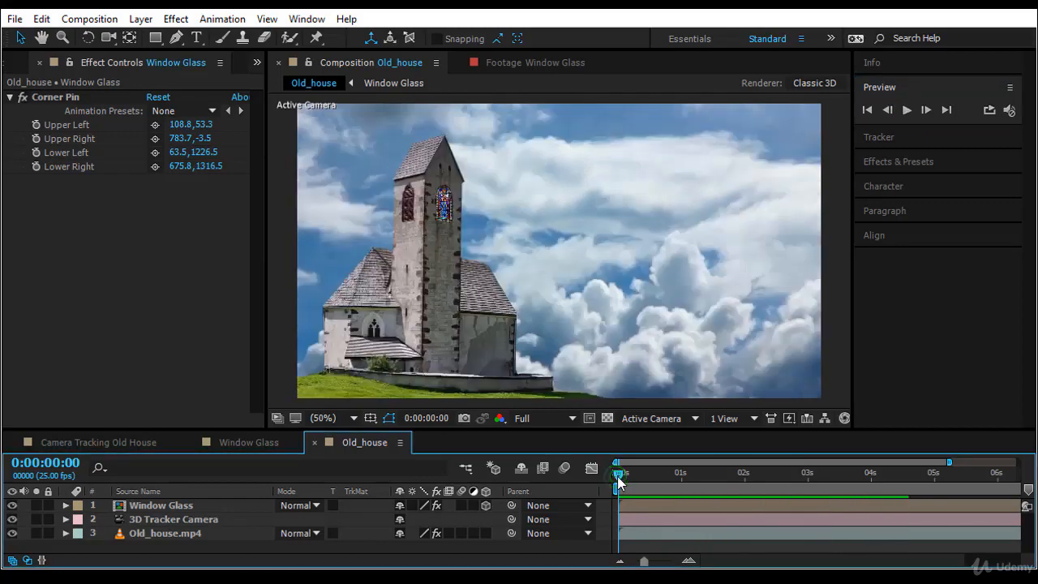
- At 0:00:02:18, show the 3D Camera Tracker points on Old_house.mp4 and review the creation options for points below the stained glass
drag(624, 480, 784, 486)
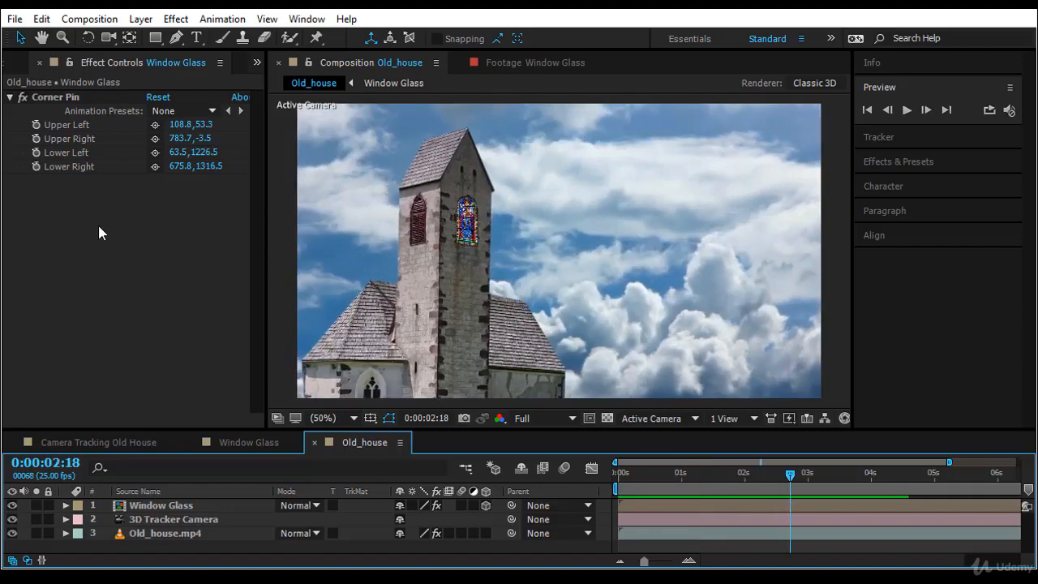
click(148, 533)
click(91, 97)
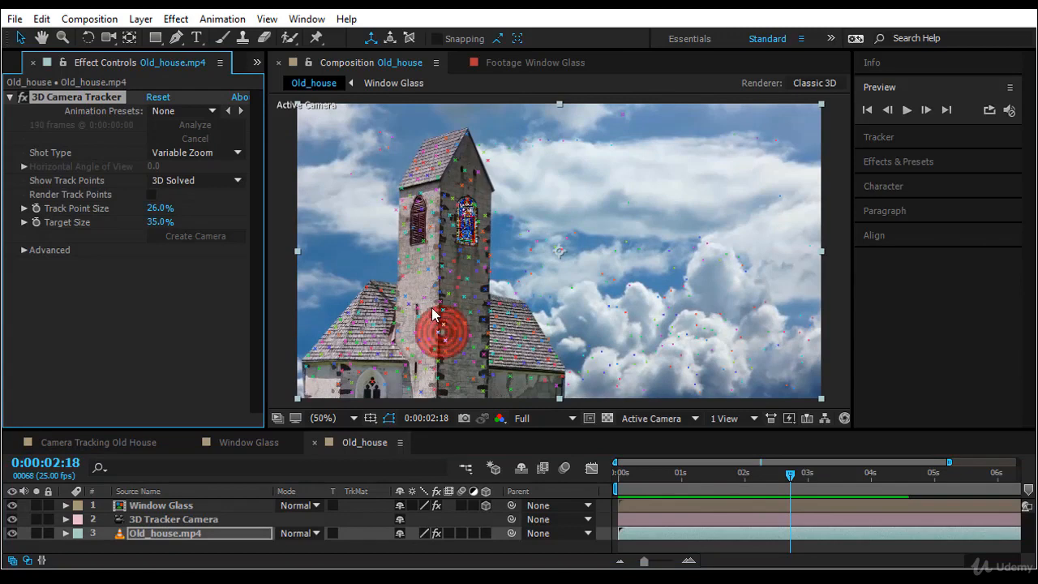
click(464, 269)
right_click(469, 273)
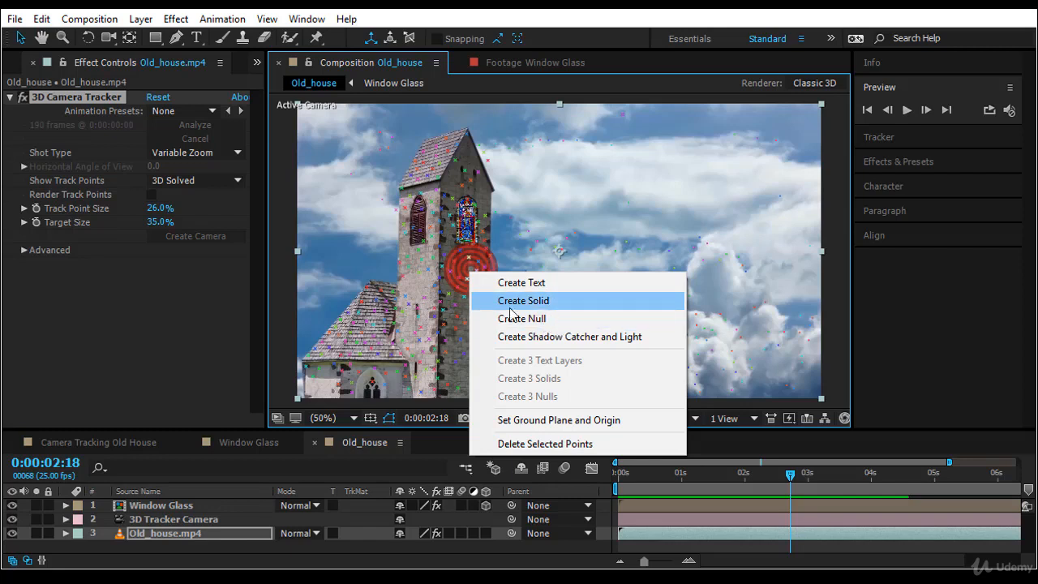
click(278, 307)
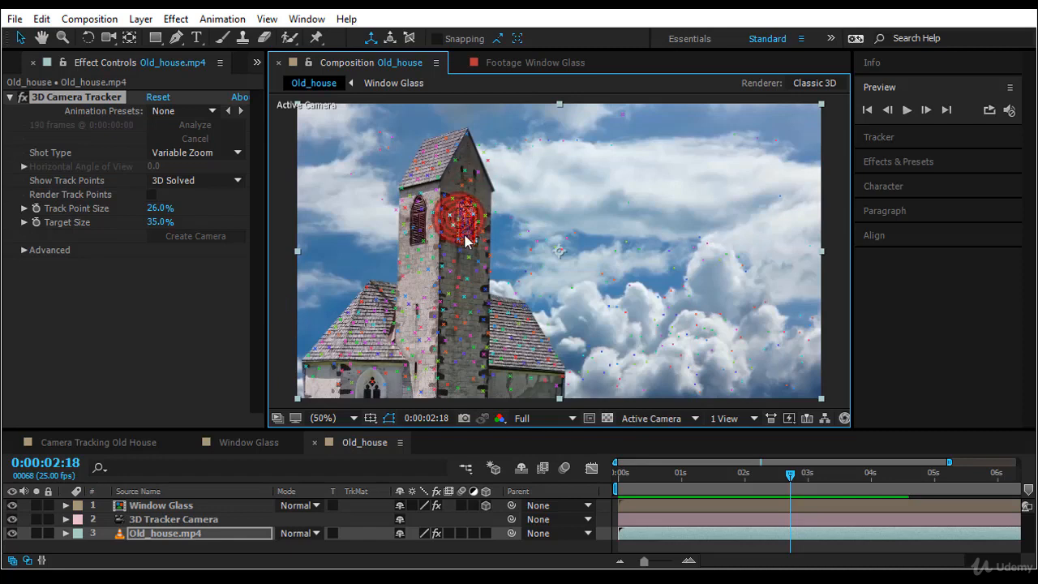